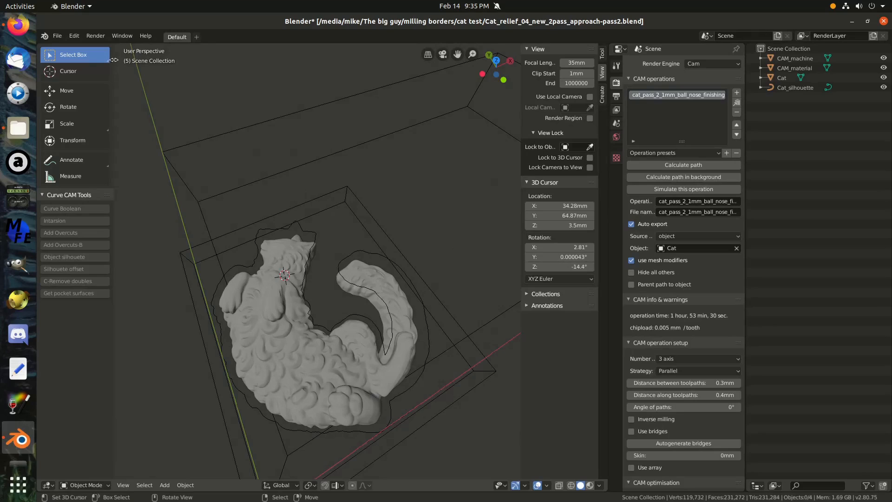
pyautogui.moveTo(112, 60); pyautogui.dragTo(43, 54)
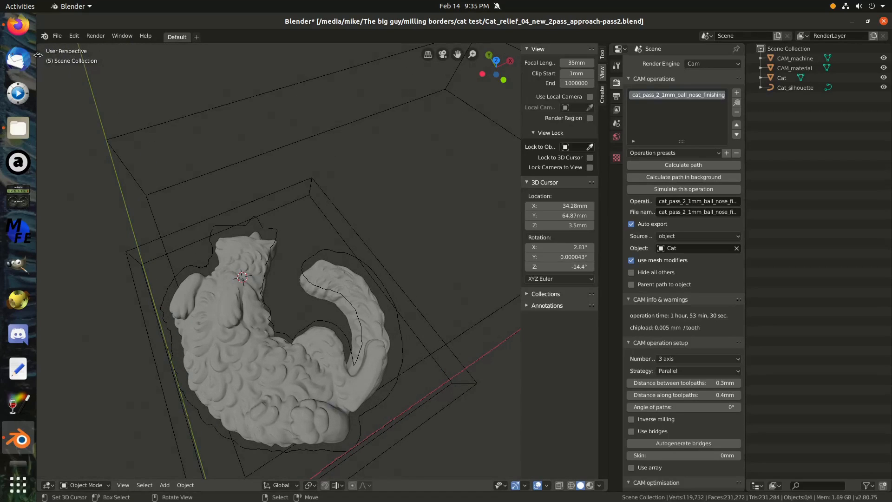
pyautogui.click(42, 54)
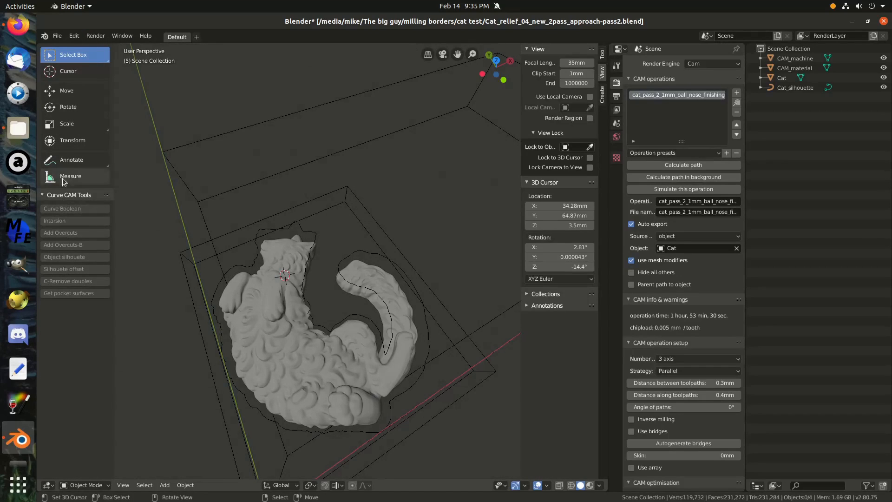
pyautogui.click(784, 78)
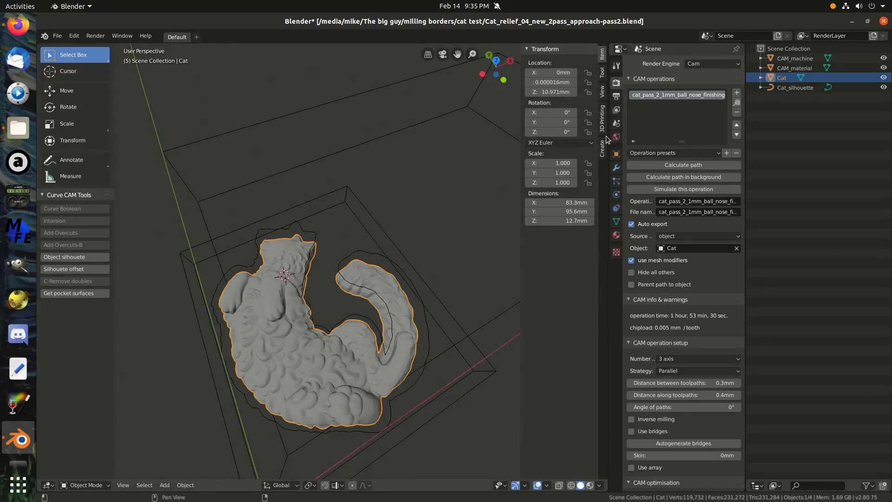
# Create an outward offset of the Cat_silhouette curve with Silhouette offset, using an offset of 1.5 mm.
pyautogui.click(794, 87)
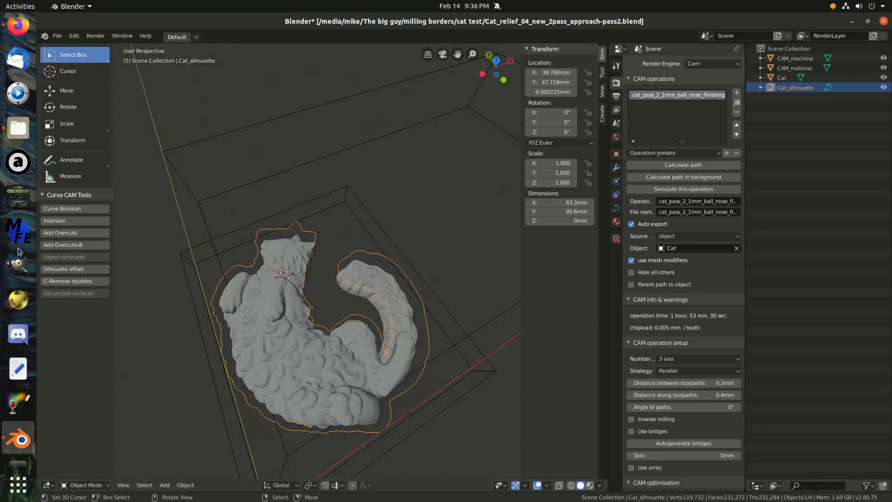
pyautogui.click(76, 270)
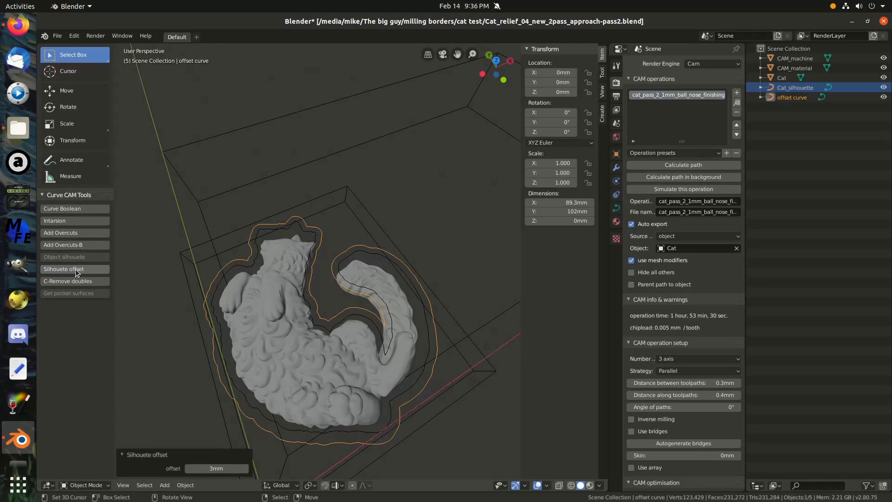
pyautogui.click(218, 467)
pyautogui.write('1.5')
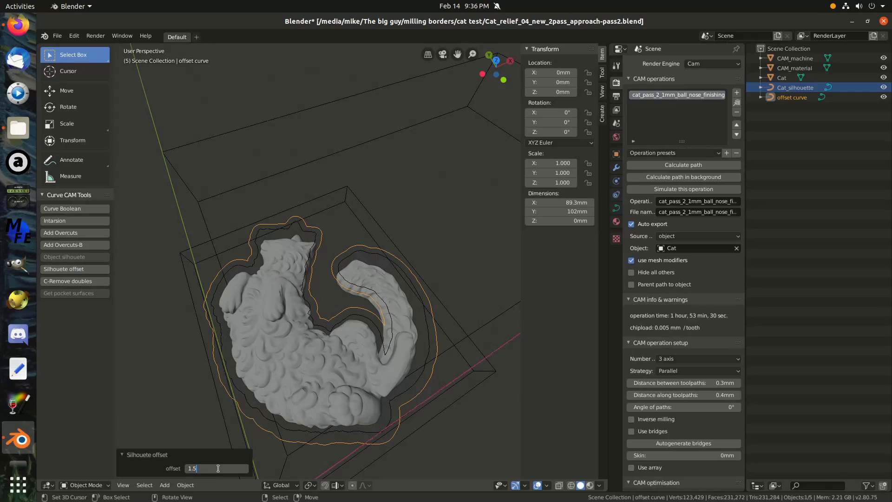
pyautogui.press('Return')
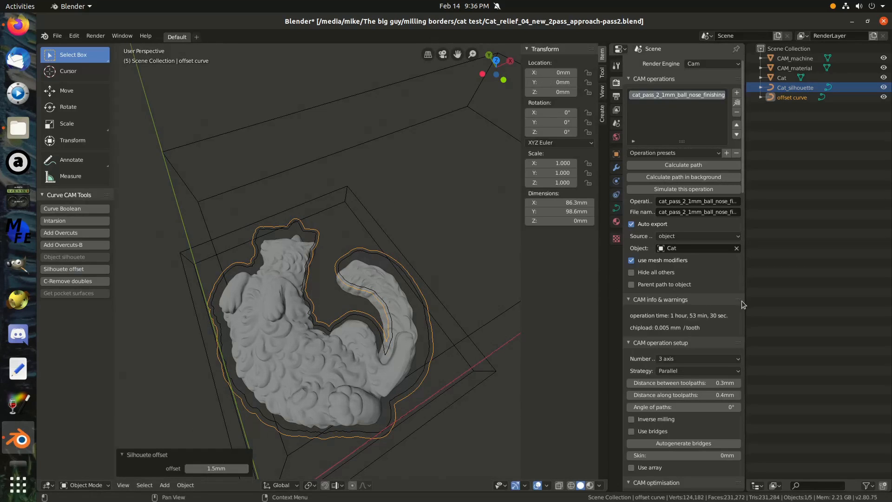
# Enable the limit curve in the CAM operation area and assign the offset curve as the limit.
pyautogui.scroll(-4, 724, 321)
pyautogui.scroll(-15, 724, 321)
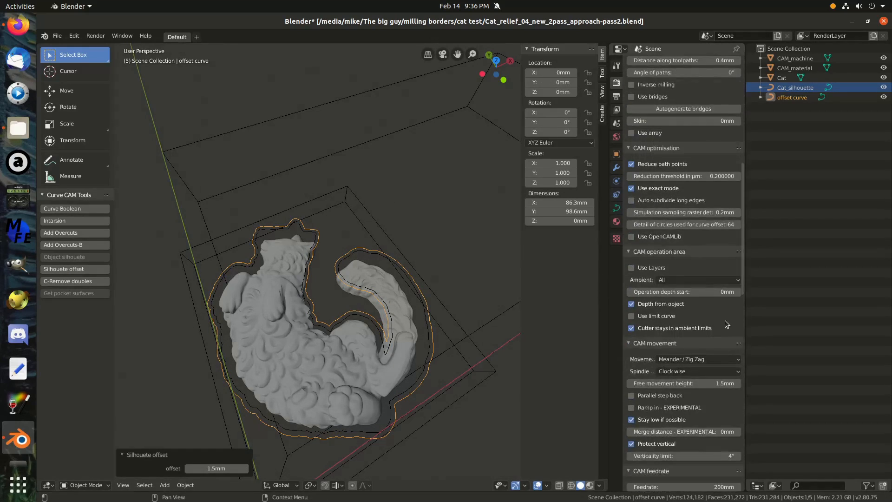
pyautogui.scroll(-4, 725, 324)
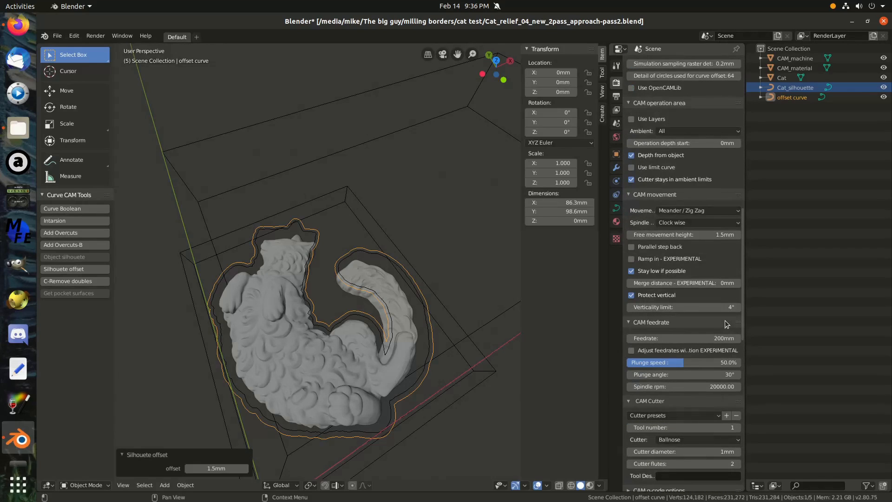
pyautogui.scroll(2, 727, 323)
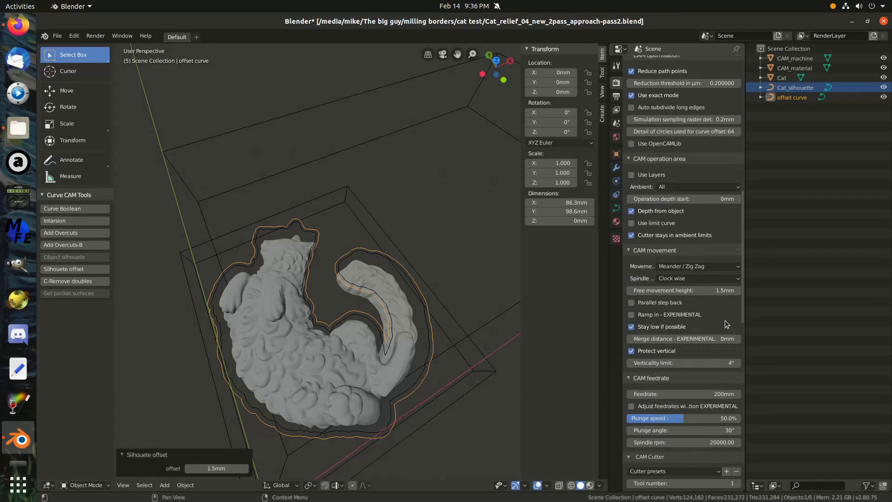
pyautogui.scroll(2, 726, 324)
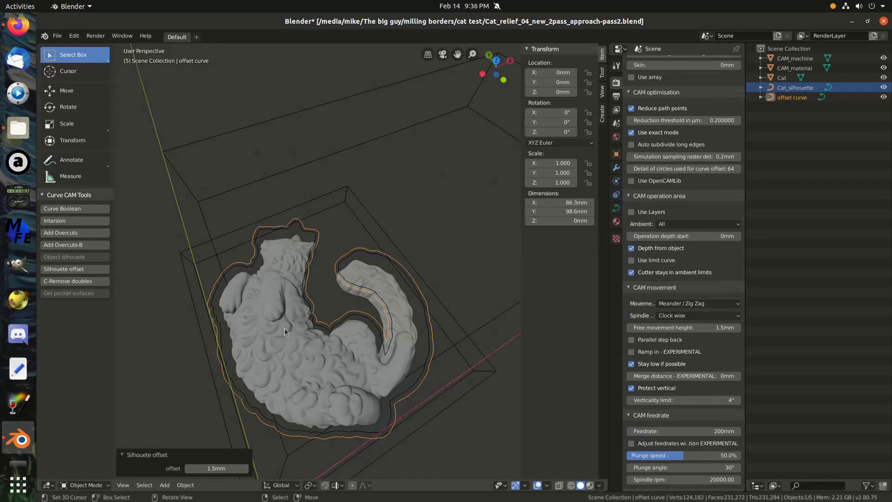
pyautogui.click(639, 261)
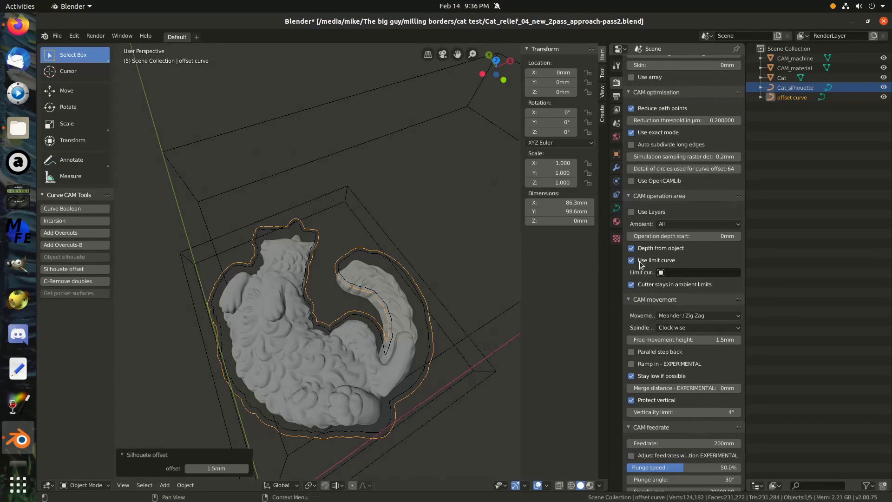
pyautogui.click(701, 272)
pyautogui.scroll(-8, 679, 297)
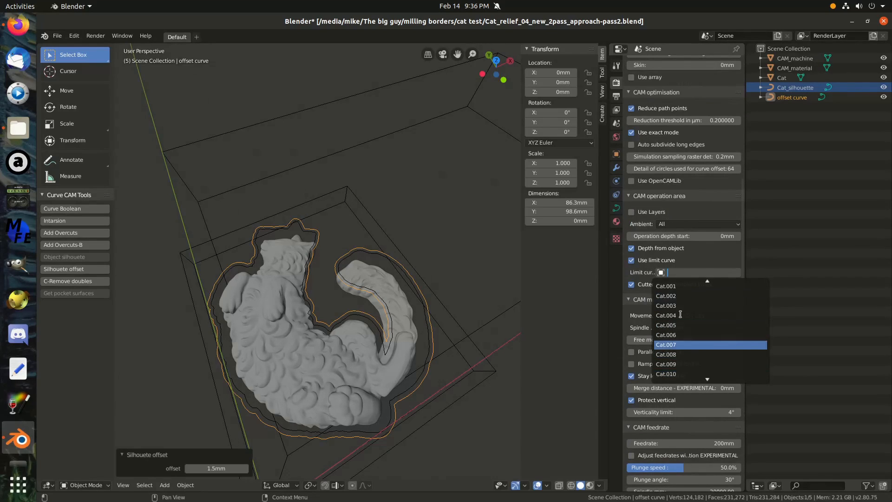
pyautogui.scroll(-16, 676, 325)
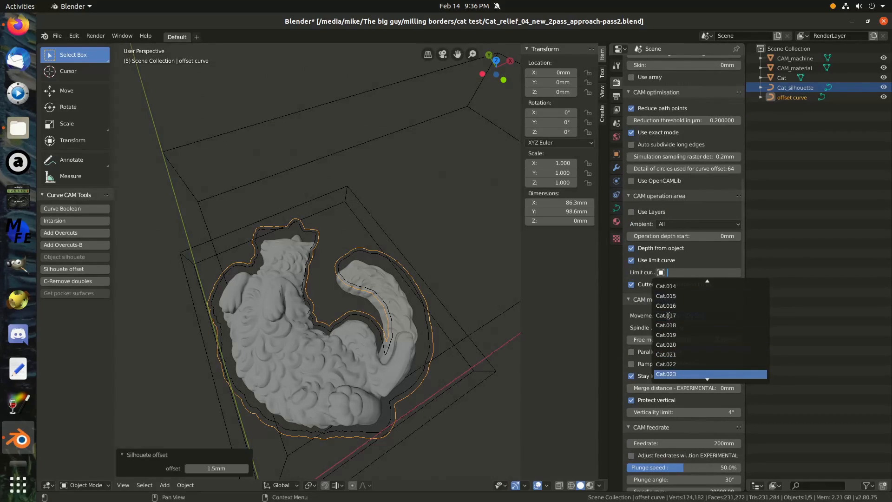
pyautogui.scroll(-7, 668, 315)
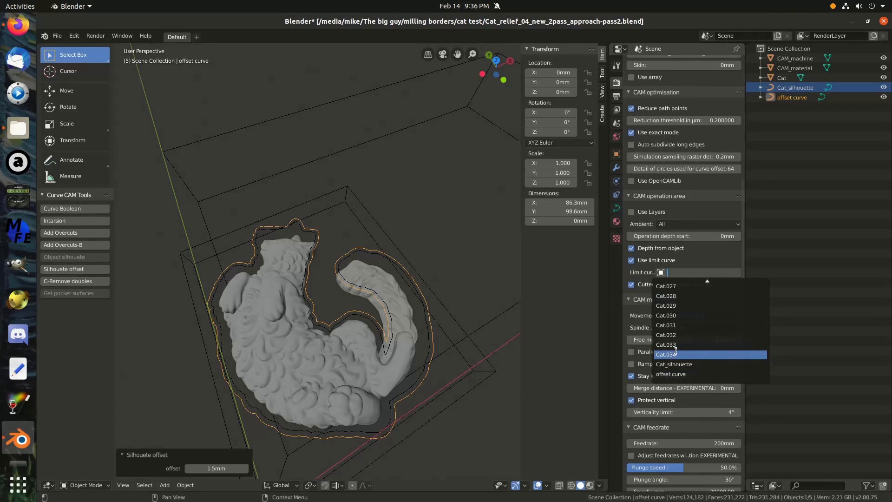
pyautogui.click(678, 376)
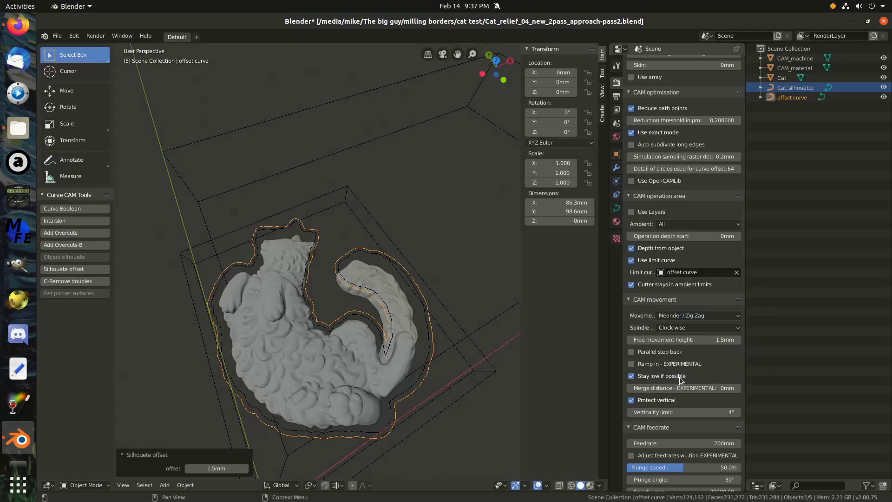
# Examine the finishing operation's movement, feedrate, cutter and toolpath distance settings.
pyautogui.scroll(5, 700, 212)
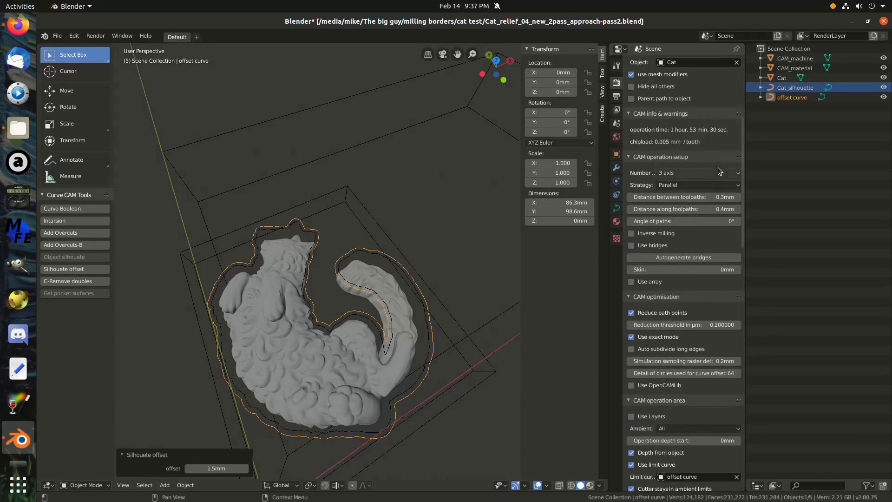
pyautogui.scroll(-15, 700, 211)
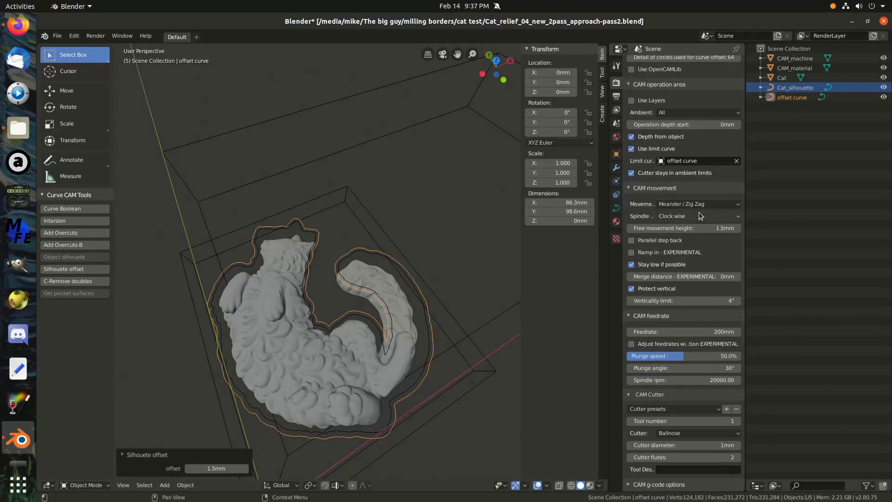
pyautogui.scroll(-4, 698, 212)
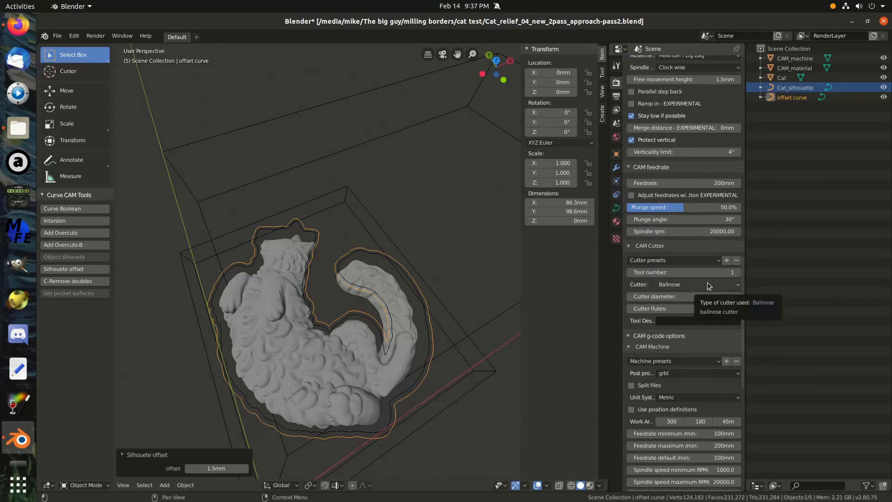
pyautogui.scroll(4, 708, 285)
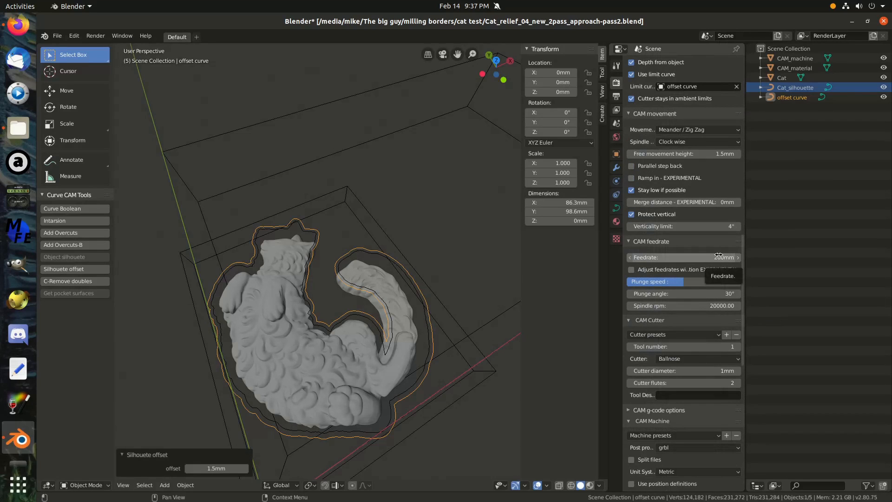
pyautogui.scroll(4, 719, 256)
pyautogui.scroll(2, 720, 258)
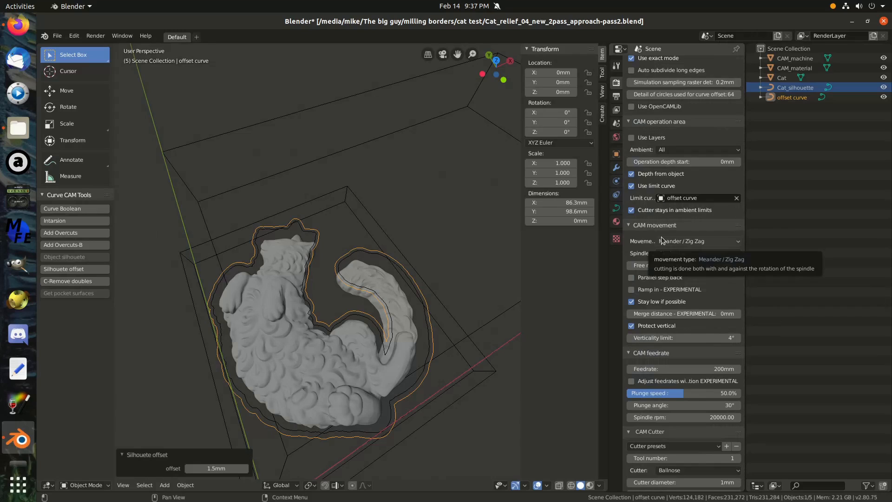
pyautogui.scroll(3, 662, 240)
pyautogui.scroll(3, 663, 240)
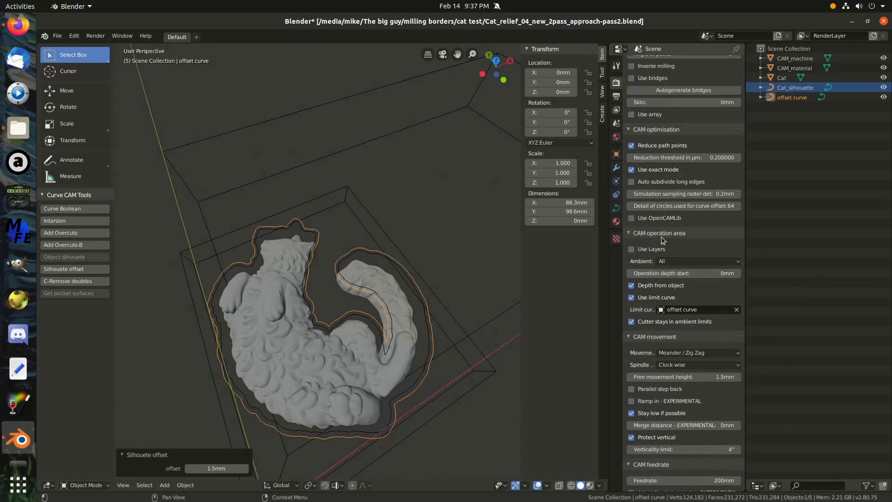
pyautogui.scroll(7, 663, 240)
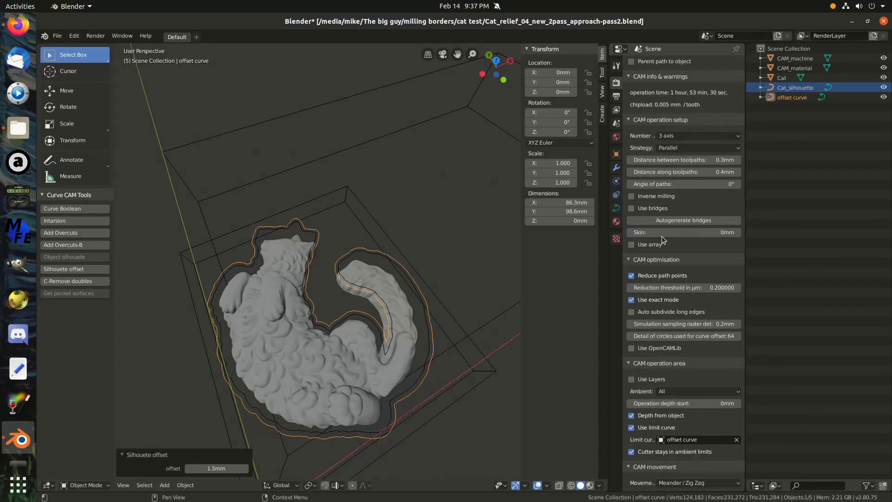
pyautogui.scroll(4, 663, 240)
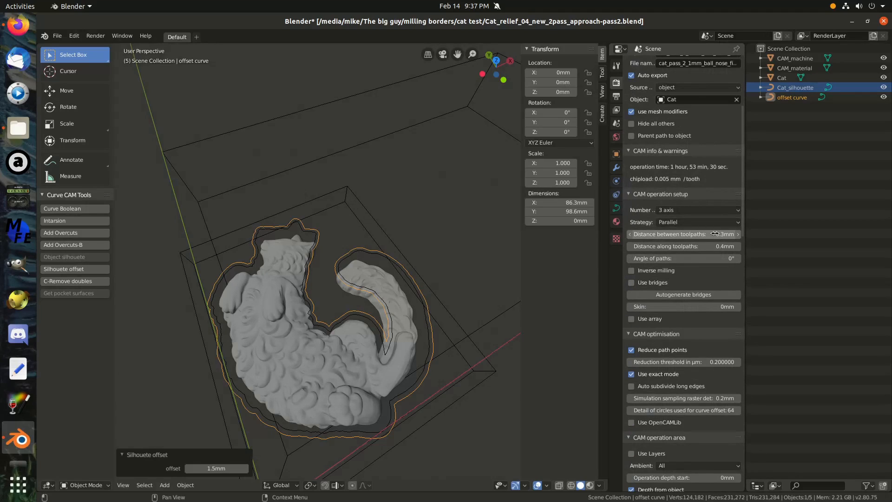
pyautogui.scroll(8, 696, 197)
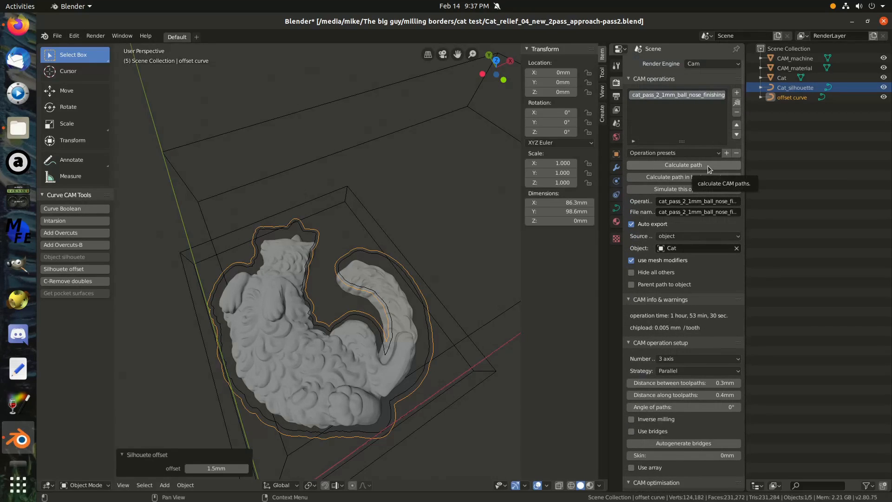
# Calculate the toolpath for the cat_pass_2_1mm_ball_nose_finishing operation and inspect it around the cat relief.
pyautogui.click(708, 168)
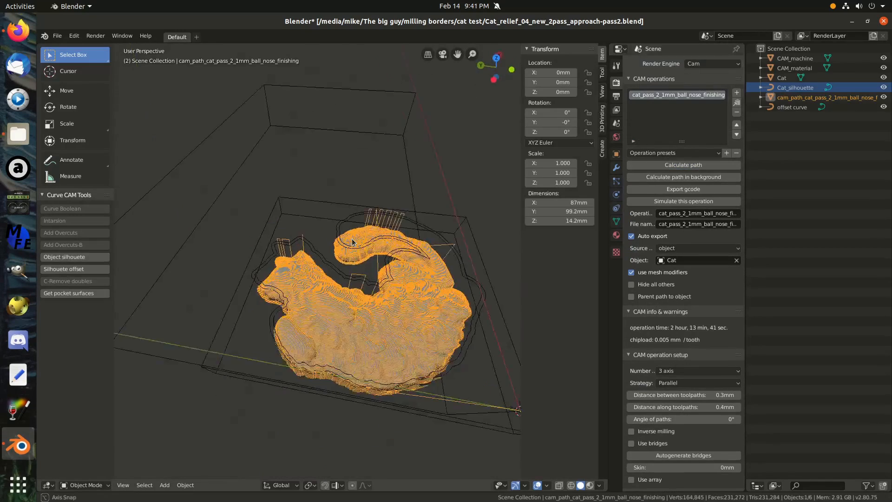
pyautogui.moveTo(404, 288); pyautogui.dragTo(281, 251, button='middle')
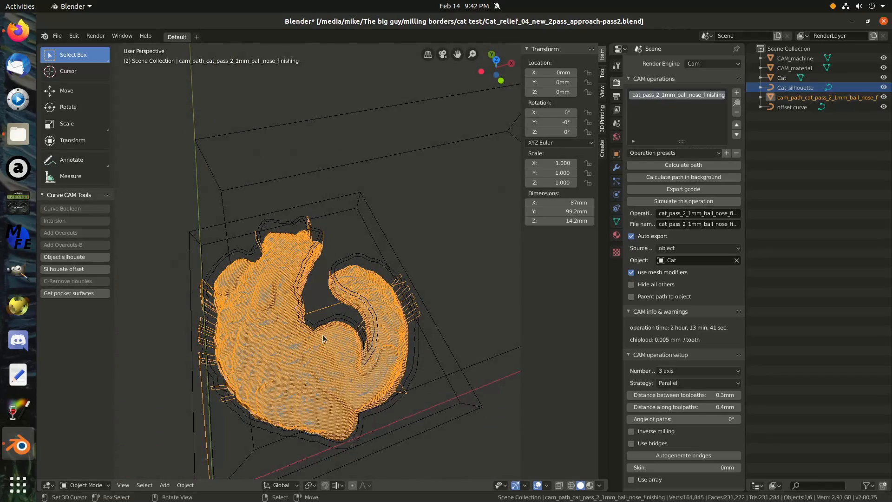
pyautogui.moveTo(323, 335); pyautogui.dragTo(305, 321, button='middle')
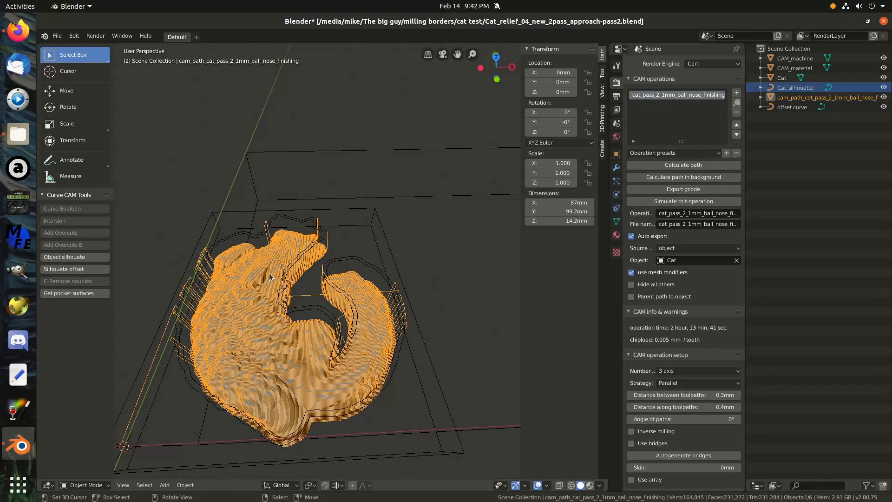
# Save the second-pass Blender file with its calculated toolpath under the existing name.
pyautogui.click(57, 36)
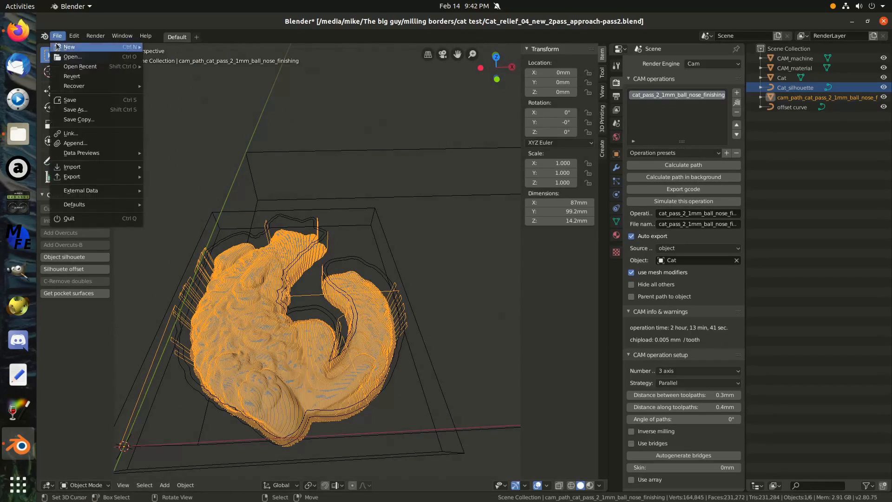
pyautogui.click(70, 101)
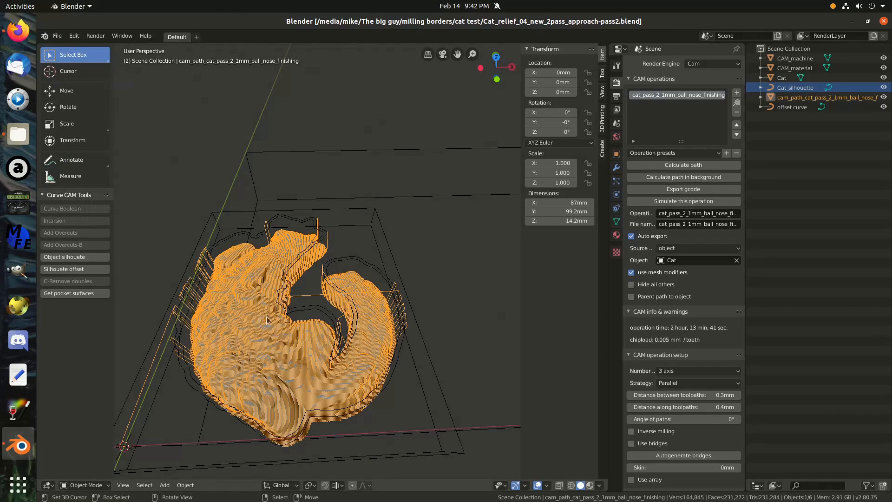
pyautogui.moveTo(267, 320); pyautogui.dragTo(279, 297, button='middle')
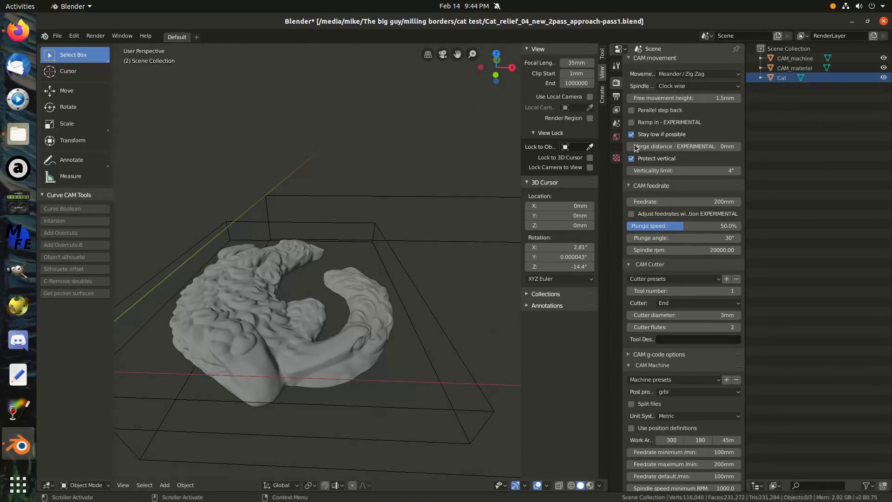
# Set the scene's length unit to Millimeters in the first-pass file.
pyautogui.click(617, 126)
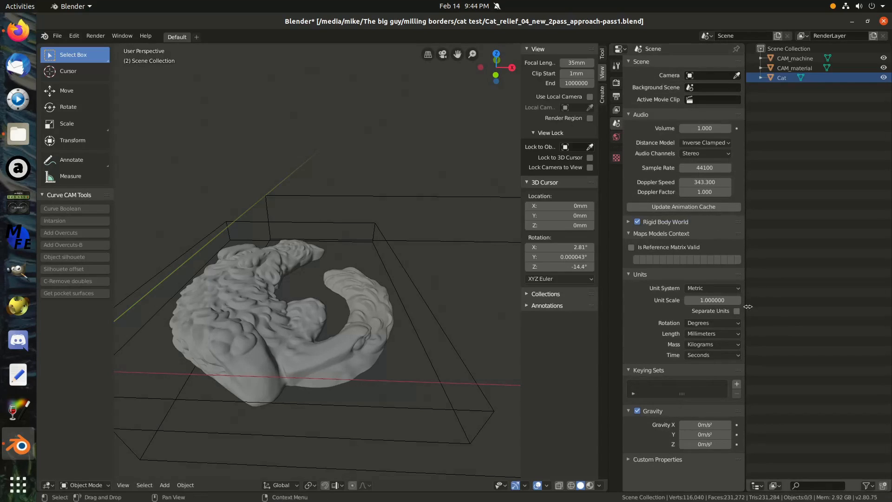
pyautogui.click(736, 334)
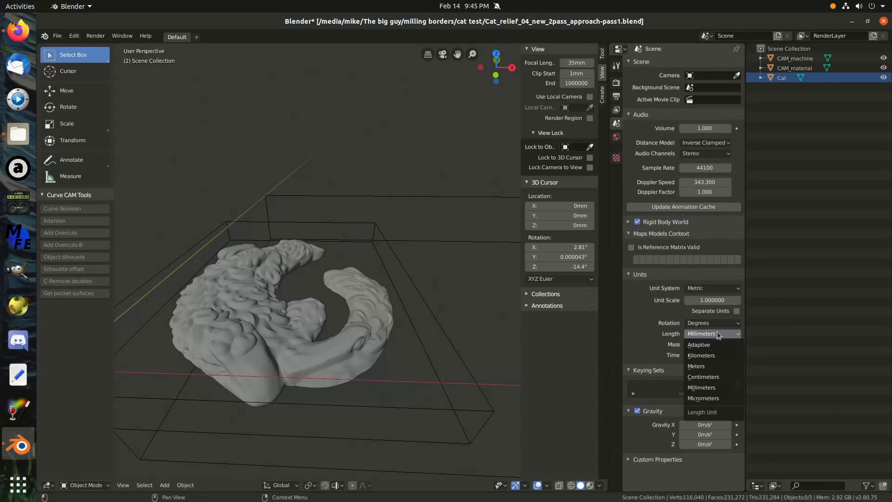
pyautogui.click(718, 388)
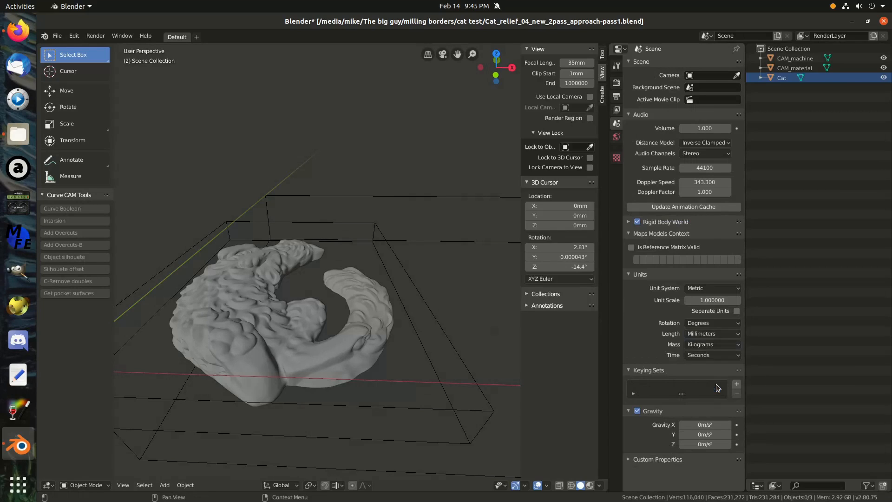
# Set the End cutter's diameter to 3 mm in the CAM cutter settings.
pyautogui.click(616, 82)
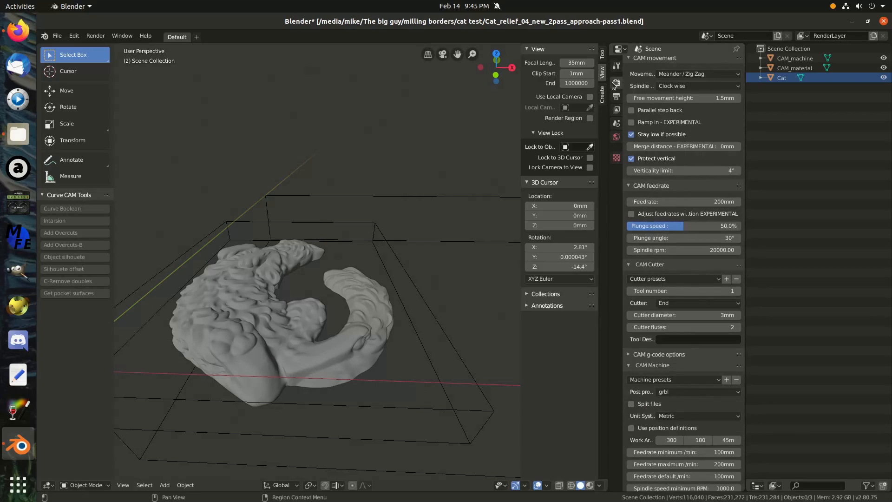
pyautogui.click(725, 315)
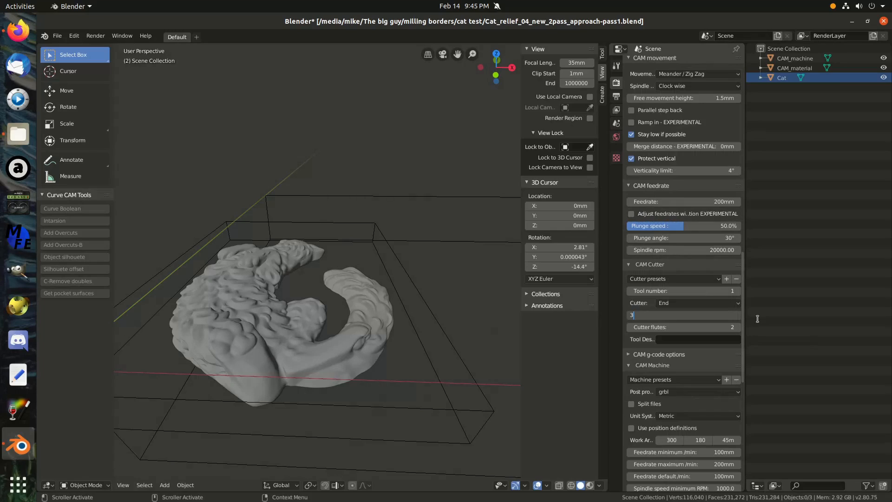
pyautogui.write('3')
pyautogui.press('Return')
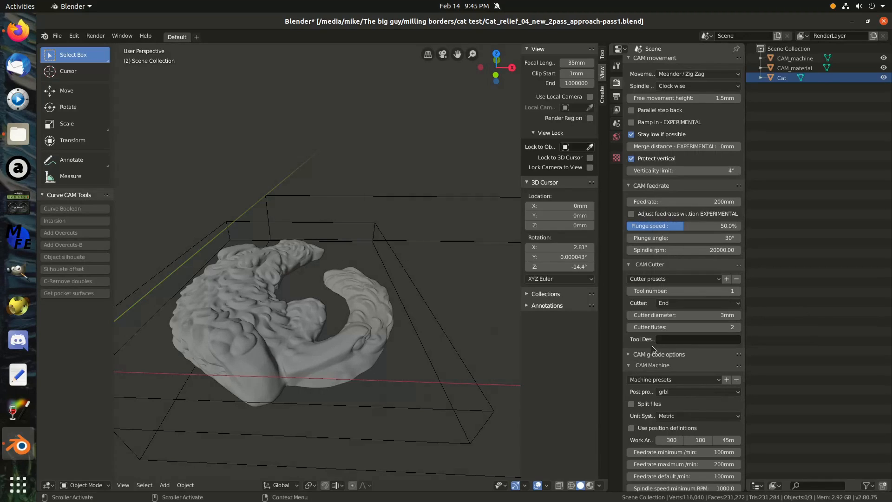
# Set the distance between toolpaths to 2 mm for the cat_pass_1_3mm_end_mill_roughing operation.
pyautogui.scroll(-4, 693, 335)
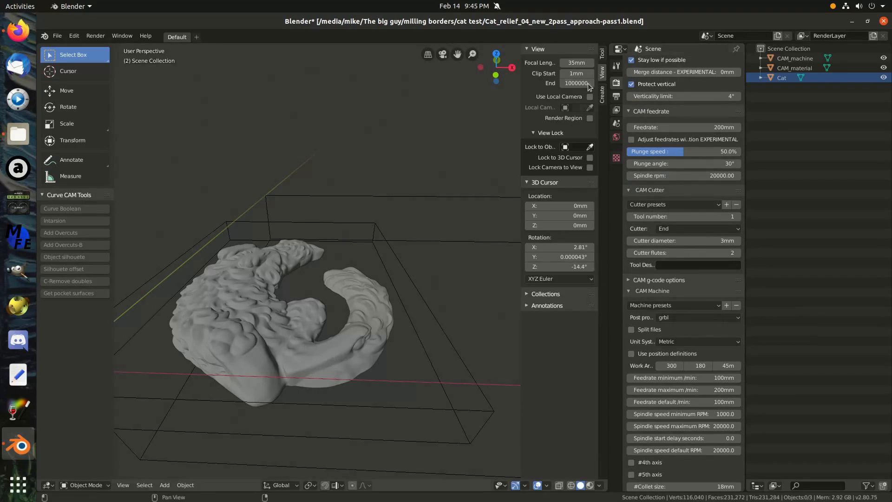
pyautogui.scroll(-5, 699, 295)
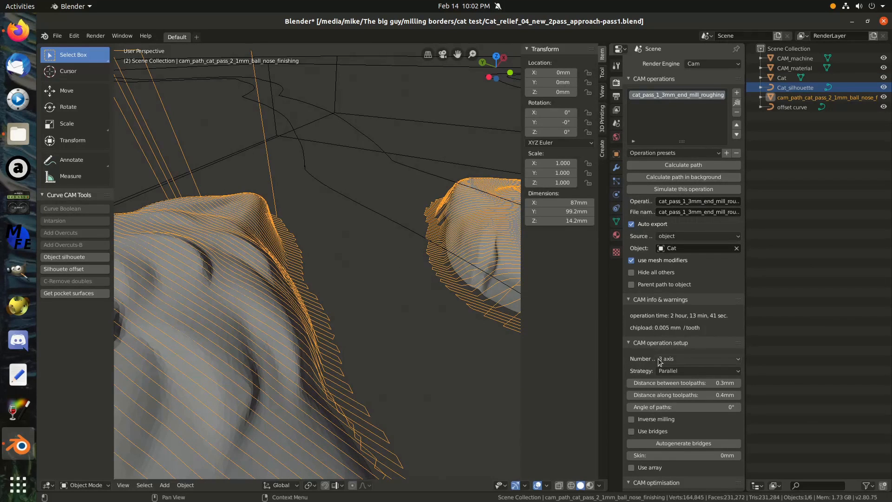
pyautogui.scroll(-3, 670, 350)
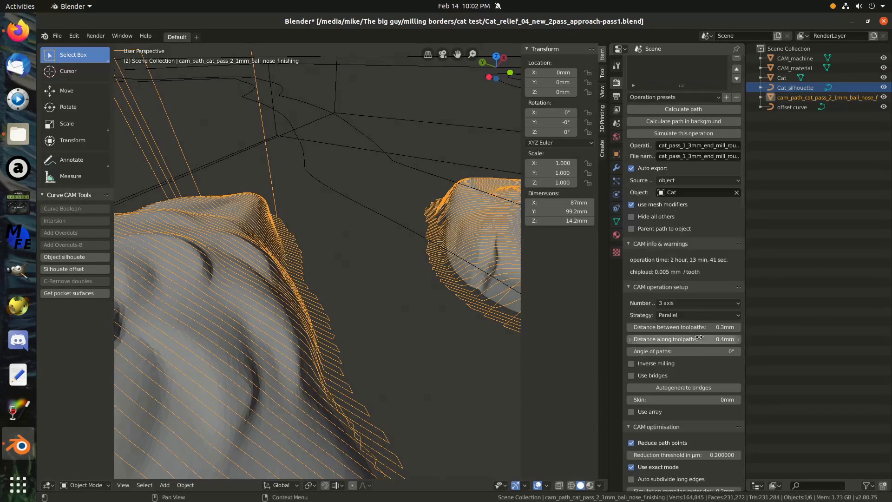
pyautogui.click(703, 327)
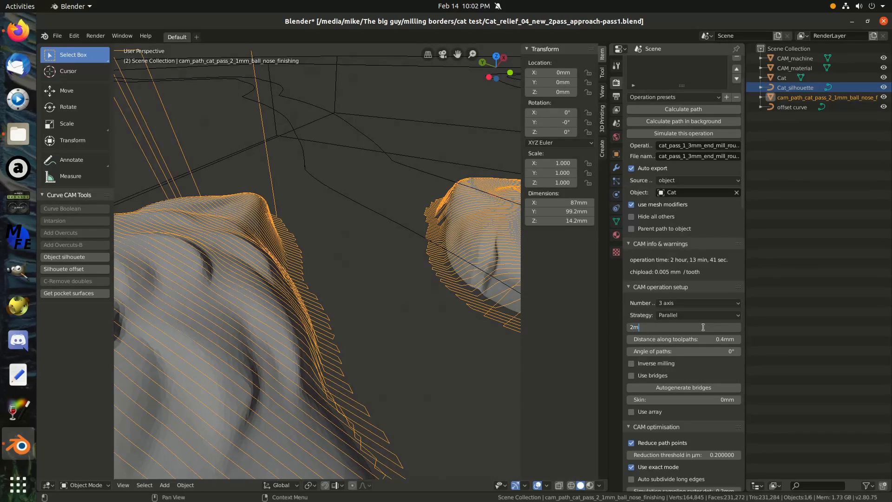
pyautogui.press('Return')
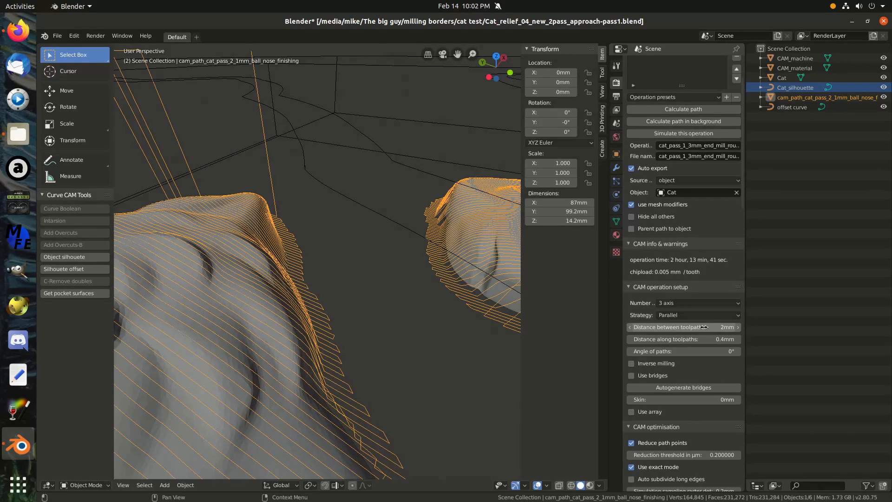
# Set the roughing operation's skin allowance to 1 mm in the CAM operation setup.
pyautogui.scroll(-2, 684, 299)
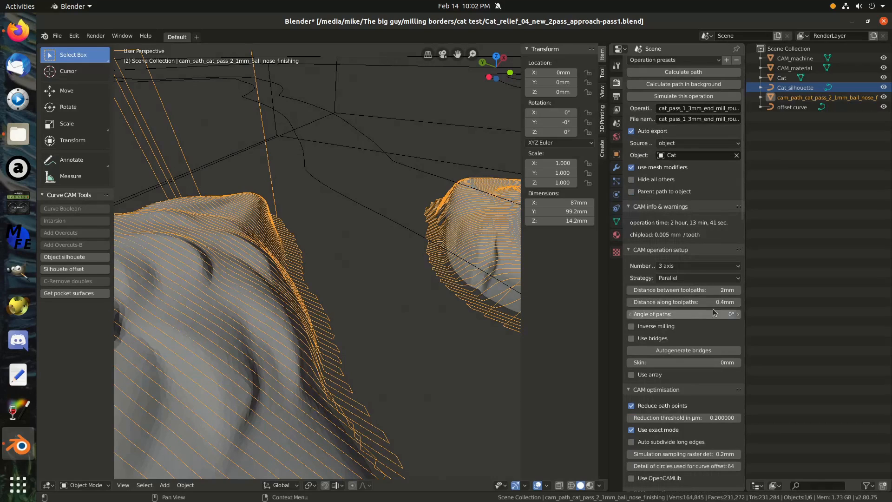
pyautogui.scroll(-4, 712, 305)
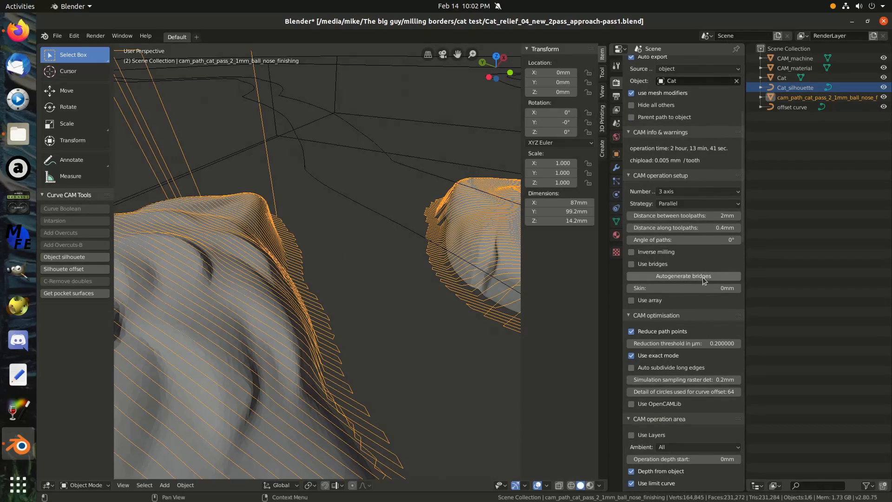
pyautogui.scroll(-2, 702, 283)
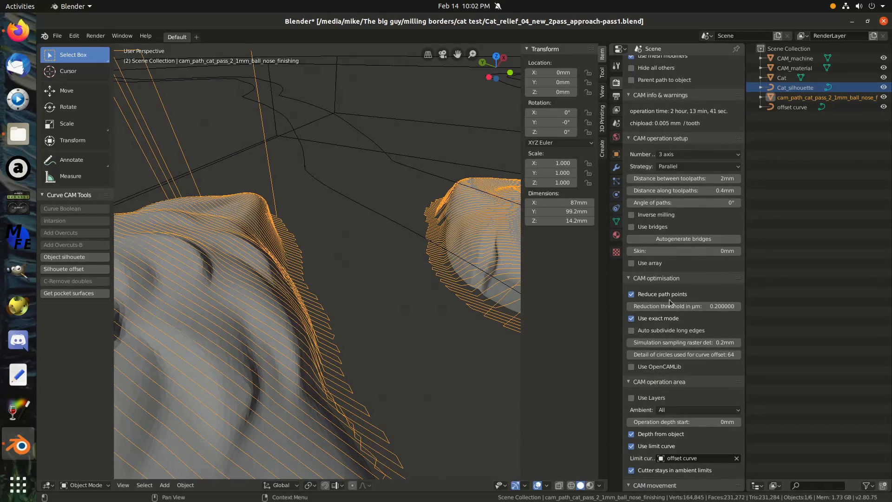
pyautogui.scroll(-2, 669, 291)
pyautogui.scroll(-4, 667, 298)
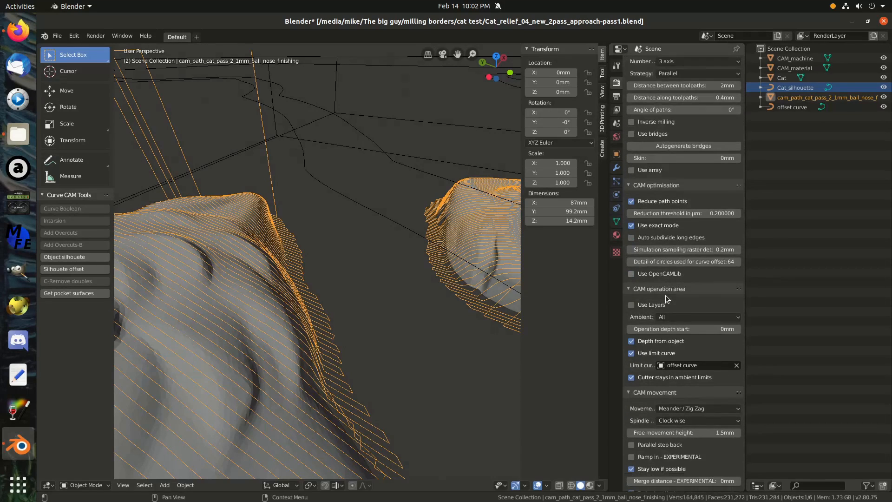
pyautogui.scroll(-3, 666, 297)
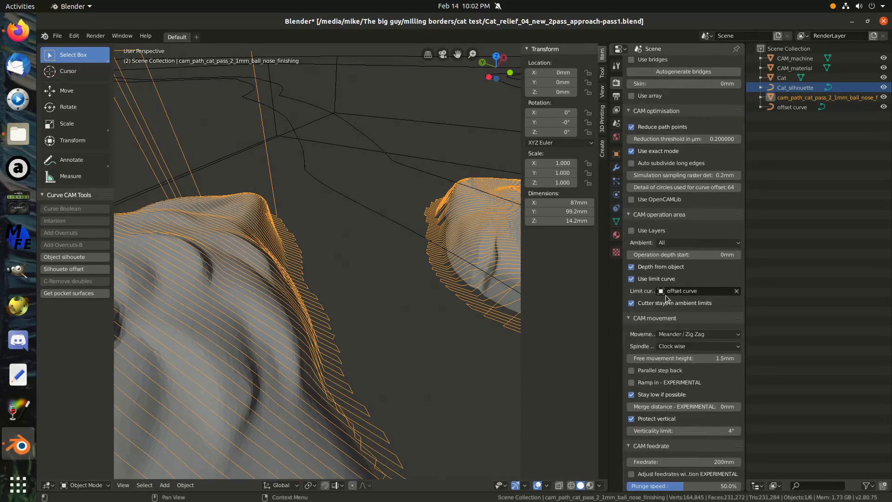
pyautogui.scroll(3, 668, 299)
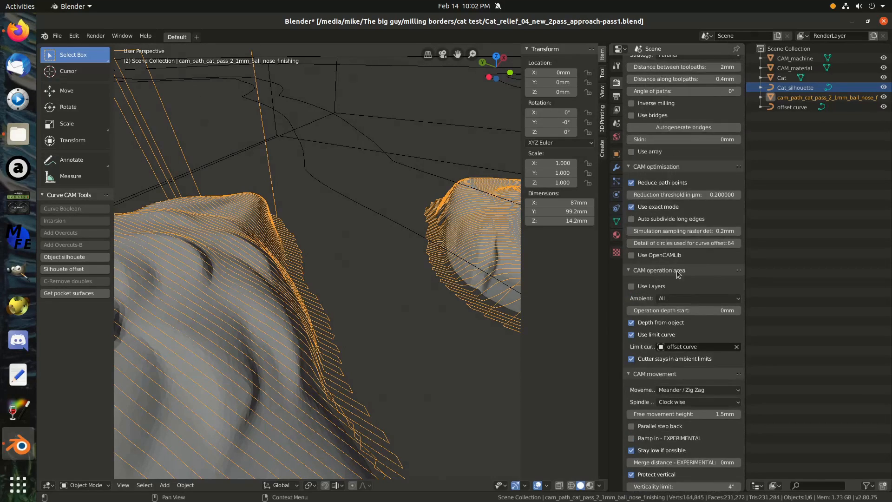
pyautogui.click(688, 140)
pyautogui.press('Return')
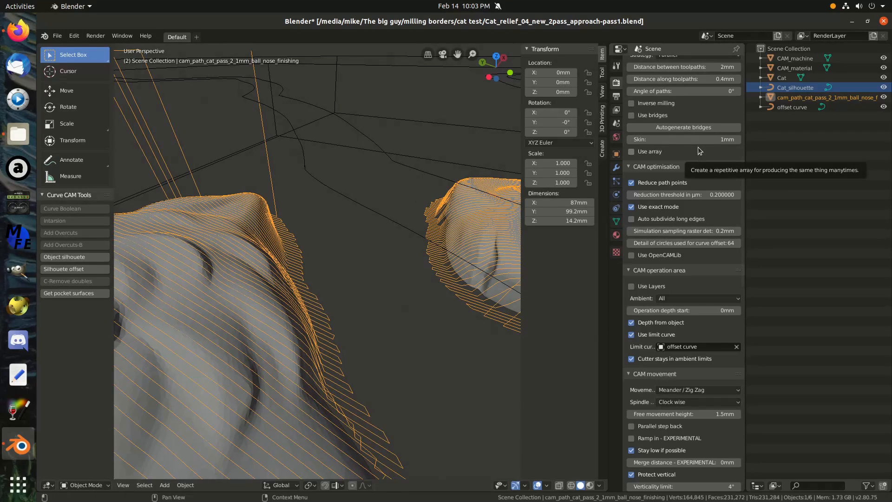
# Change the roughing operation's cutter type to End and set its diameter to 3 mm.
pyautogui.scroll(-7, 713, 204)
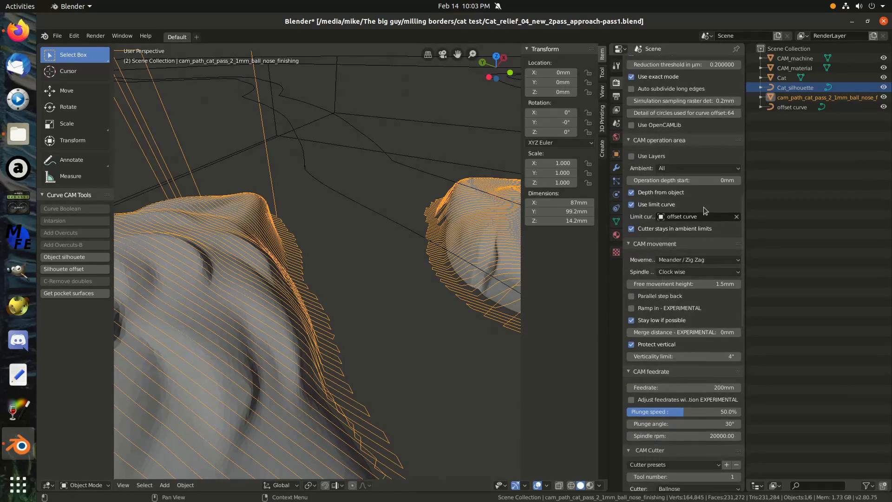
pyautogui.scroll(-2, 705, 210)
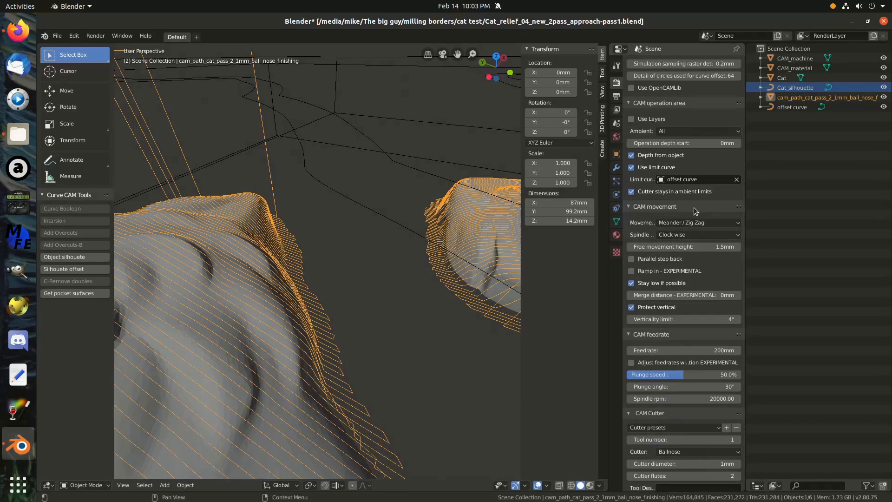
pyautogui.scroll(-1, 696, 212)
pyautogui.scroll(-1, 694, 206)
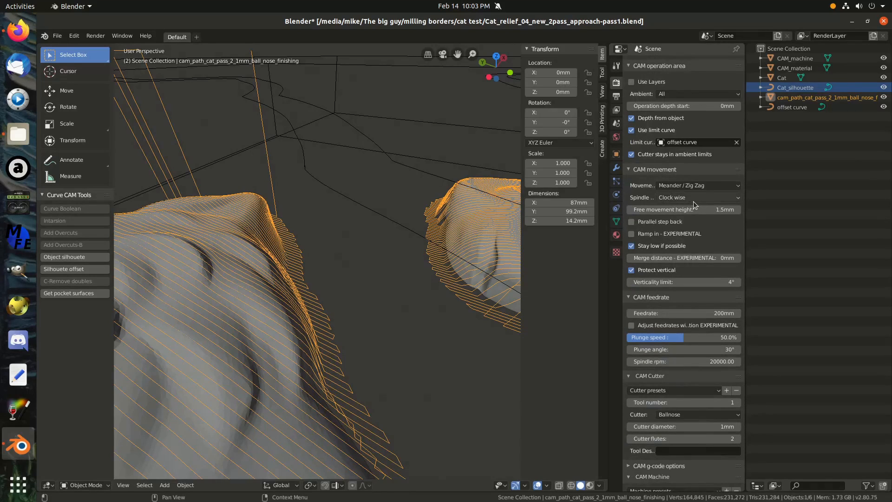
pyautogui.scroll(-2, 700, 203)
pyautogui.scroll(-1, 699, 201)
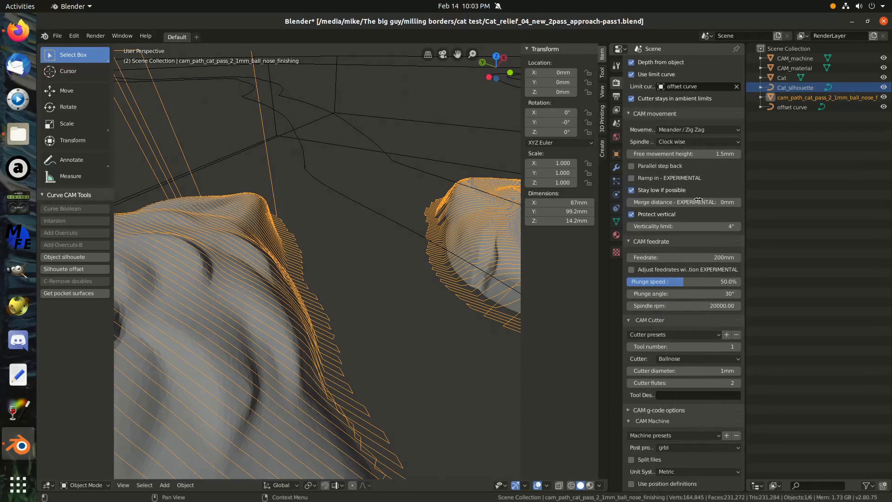
pyautogui.scroll(-4, 699, 201)
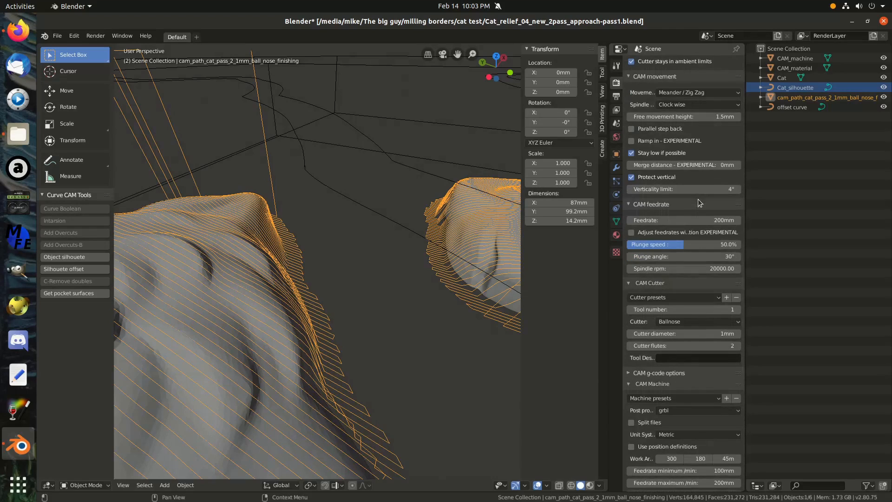
pyautogui.scroll(-1, 701, 202)
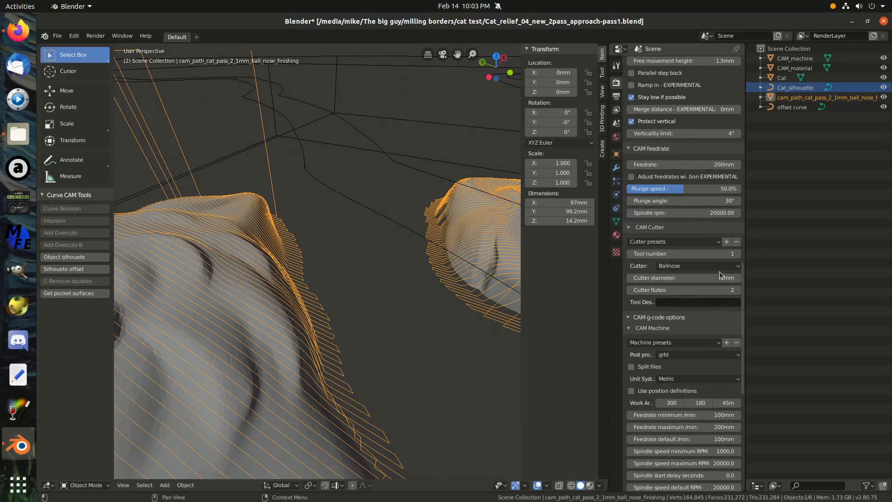
pyautogui.click(725, 266)
pyautogui.click(713, 277)
pyautogui.click(711, 278)
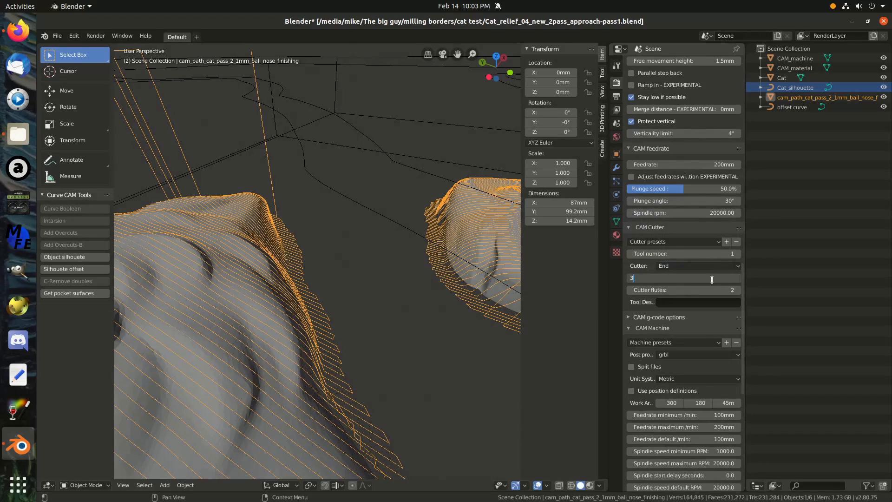
pyautogui.press('Return')
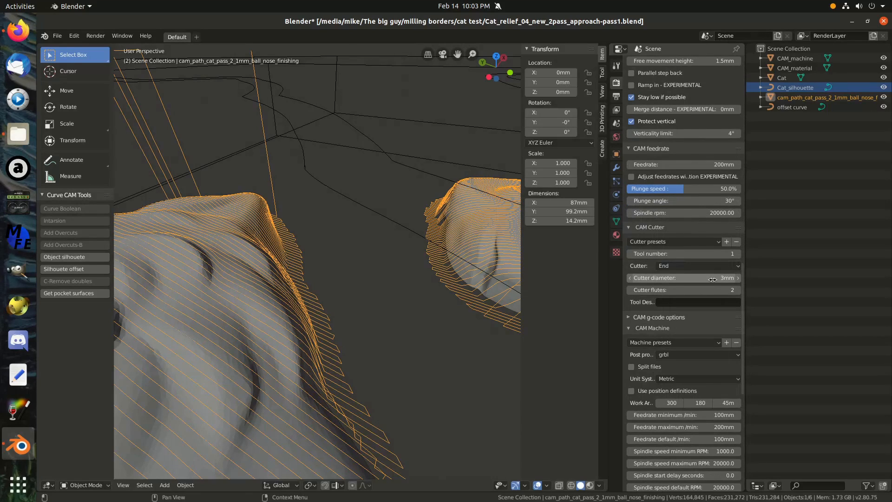
# Clear the offset curve from the roughing operation's limit curve and turn off Use limit curve.
pyautogui.scroll(-15, 712, 278)
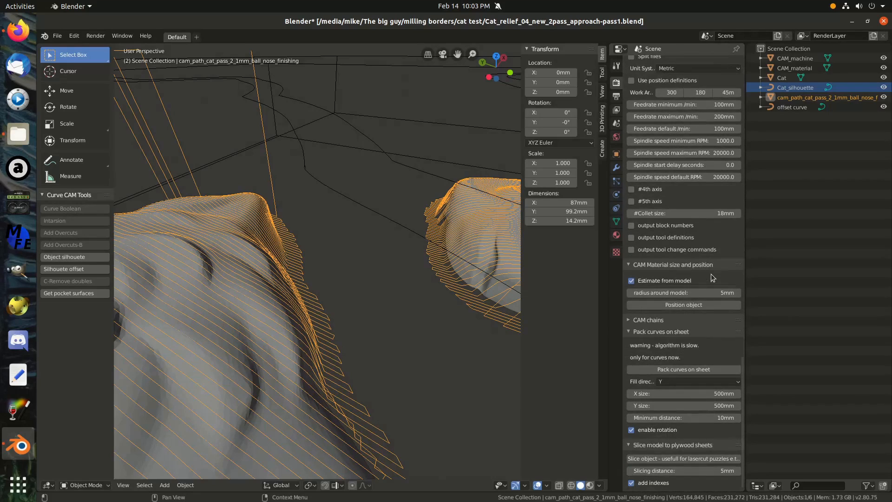
pyautogui.scroll(15, 665, 153)
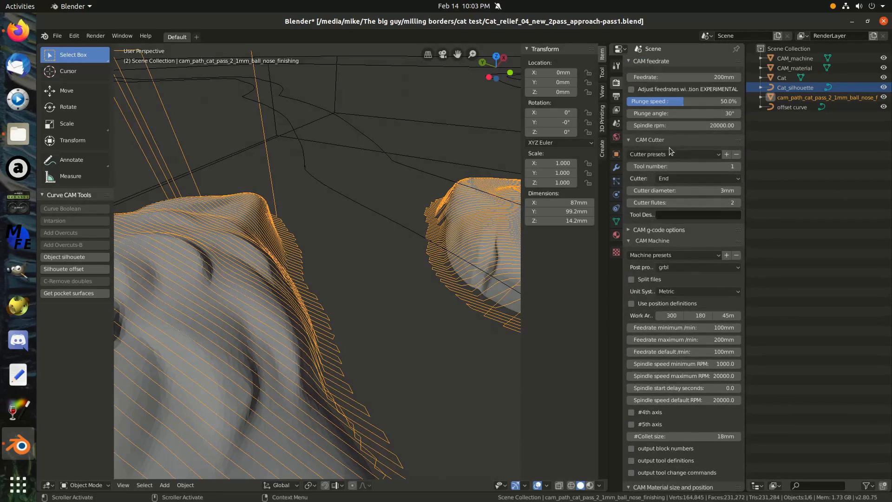
pyautogui.scroll(10, 665, 153)
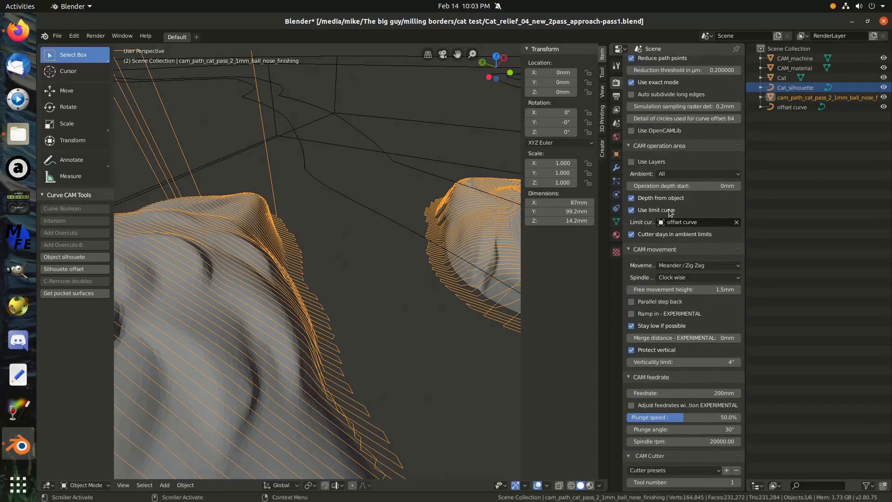
pyautogui.click(736, 223)
pyautogui.click(632, 210)
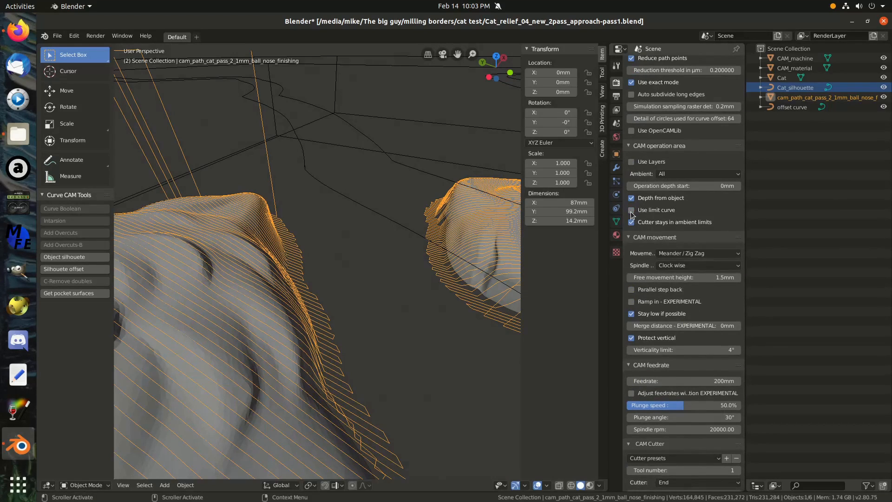
# Calculate the toolpath for the cat_pass_1_3mm_end_mill_roughing operation.
pyautogui.scroll(10, 649, 229)
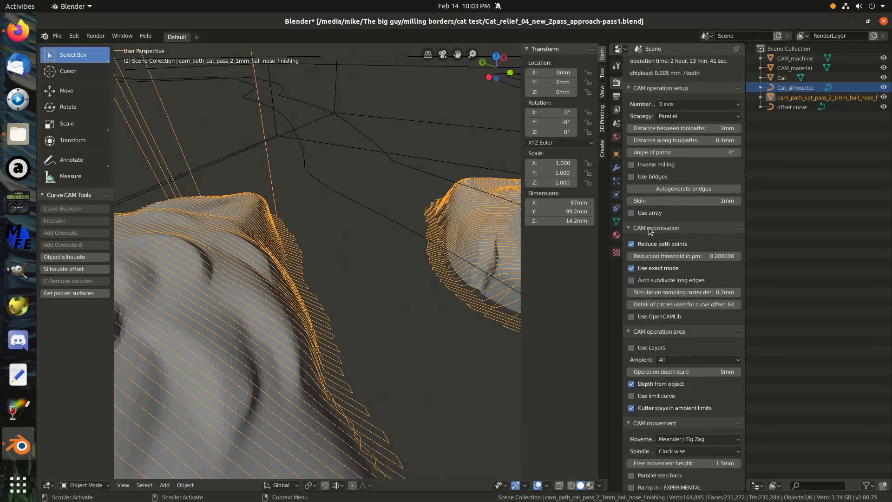
pyautogui.scroll(13, 649, 229)
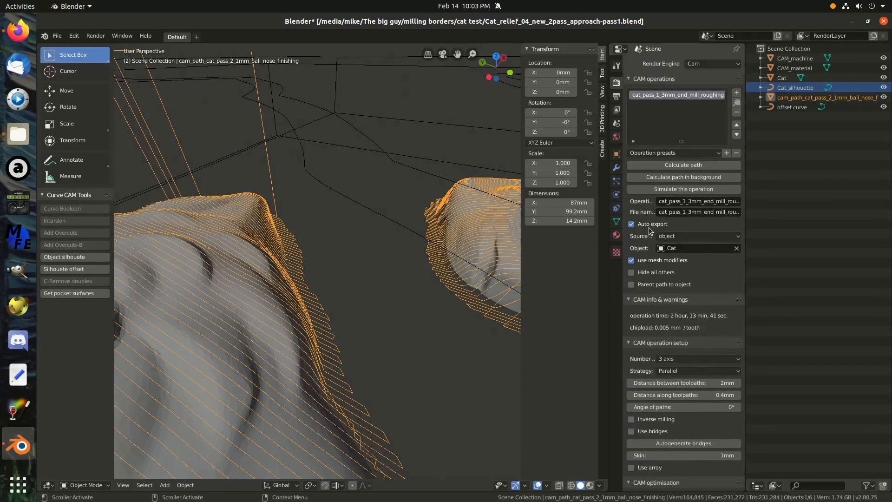
pyautogui.click(693, 165)
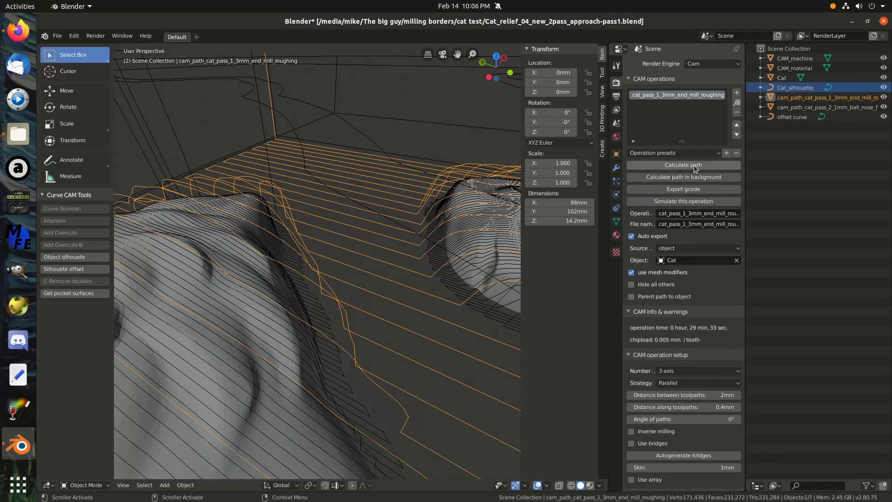
# Inspect the roughing and finishing toolpaths up close around the cat relief's base edges and over its top, comparing their spacing from the surface.
pyautogui.hotkey('shift', '`')
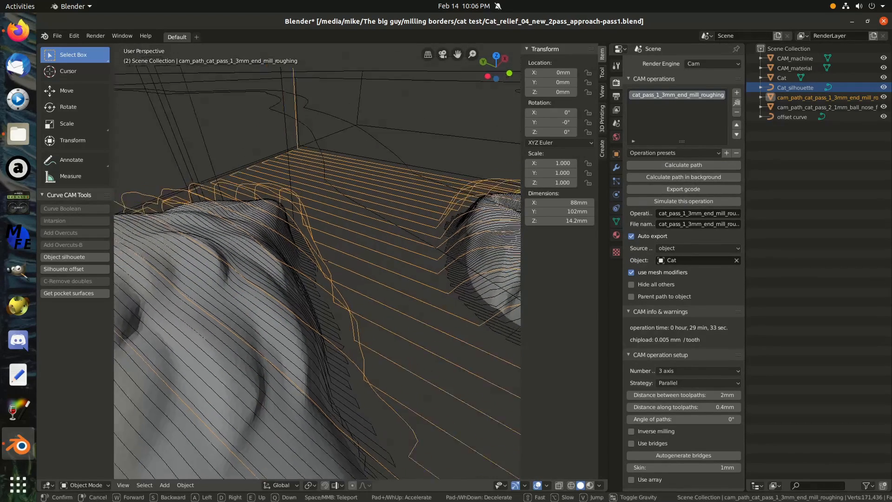
pyautogui.press('w')
pyautogui.press('s')
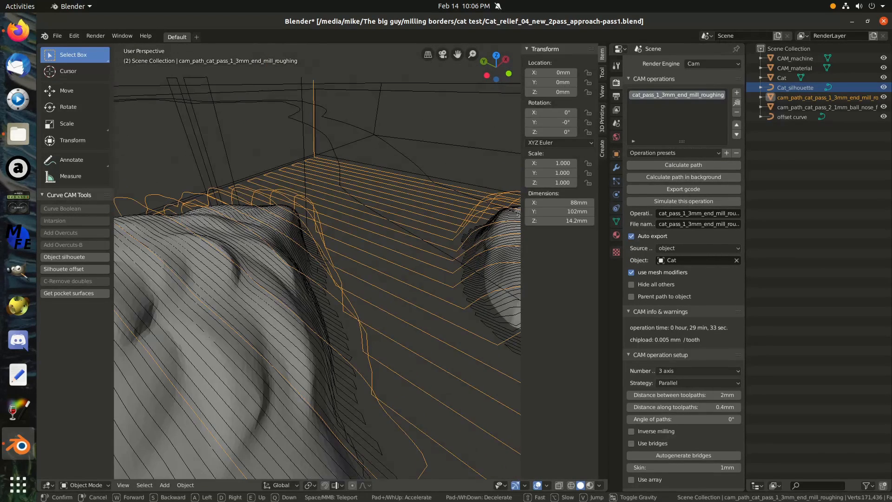
pyautogui.press('w')
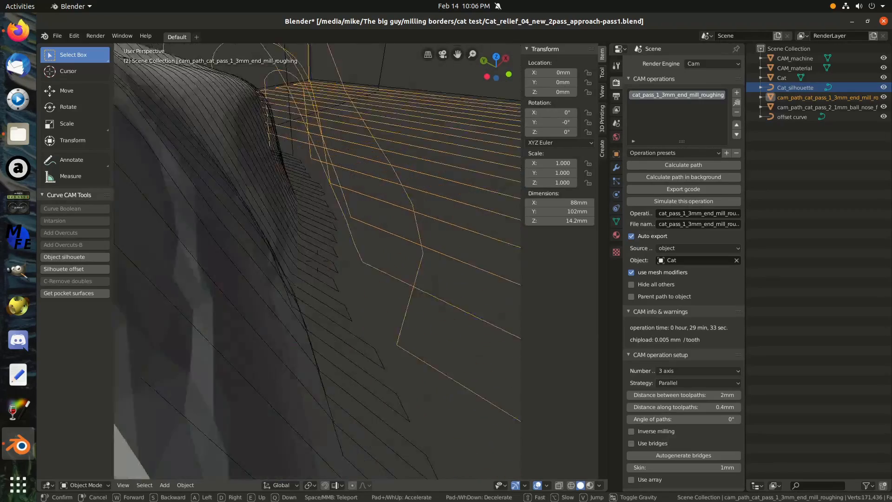
pyautogui.press('s')
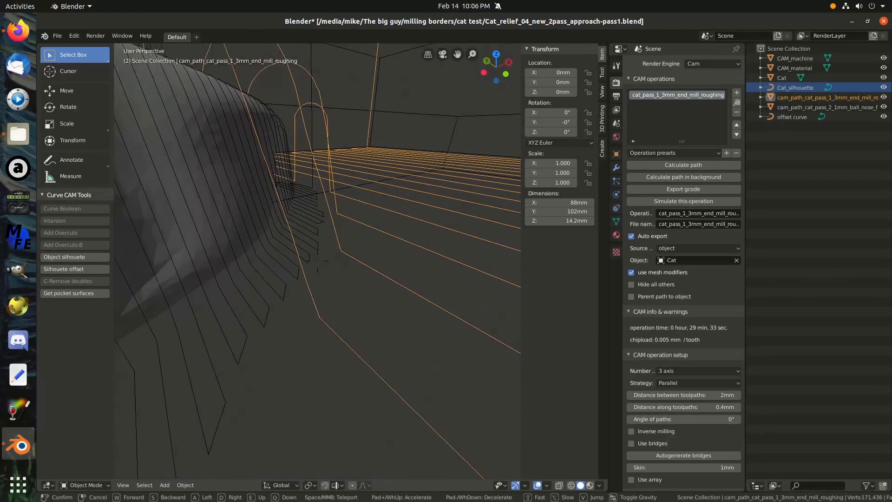
pyautogui.press('w')
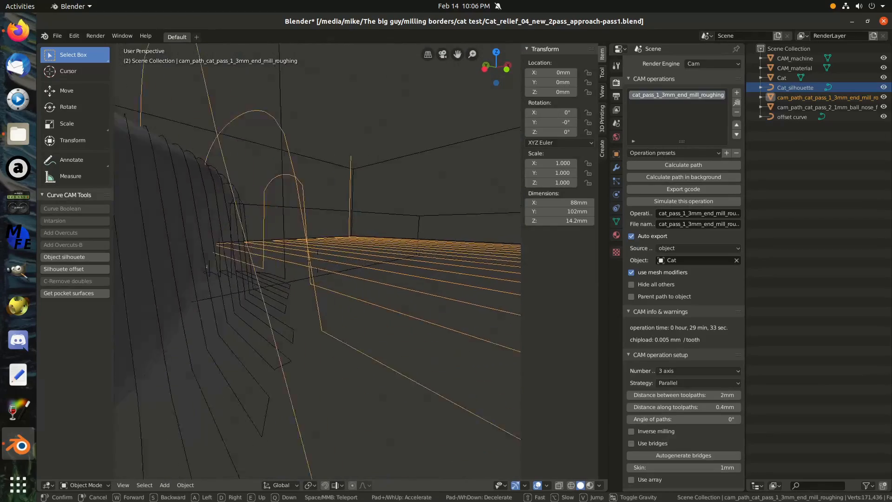
pyautogui.press('w')
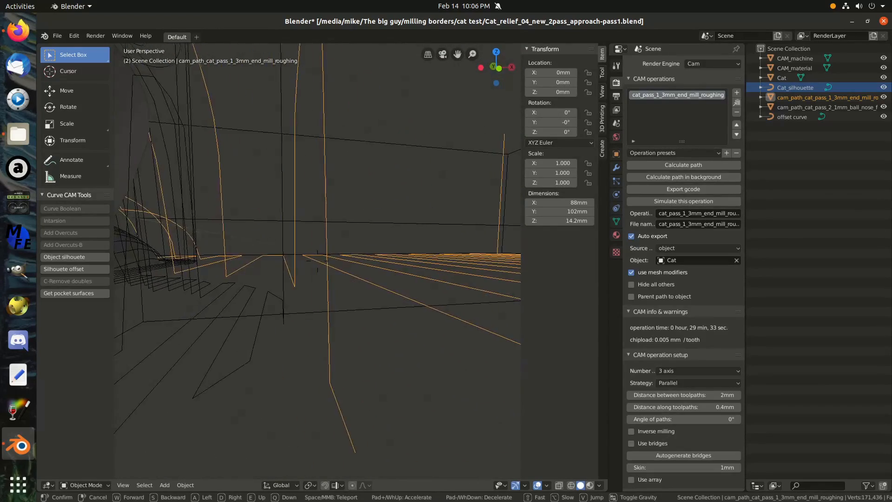
pyautogui.press('s')
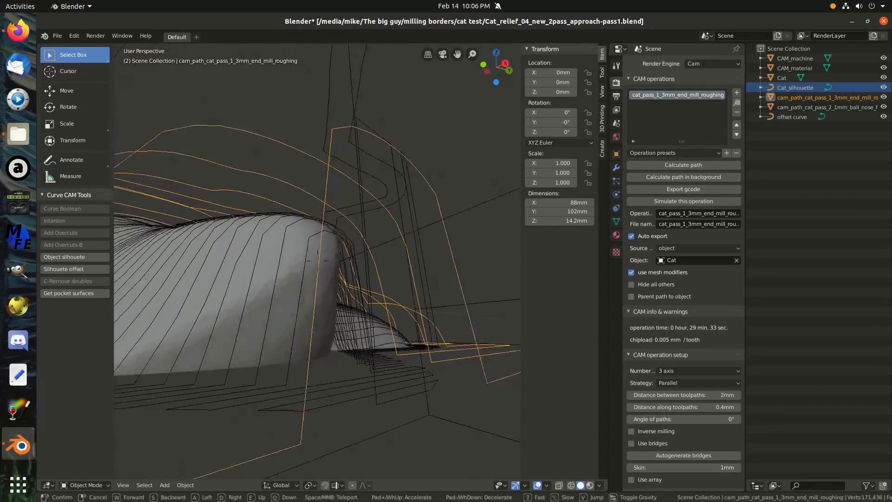
pyautogui.press('w')
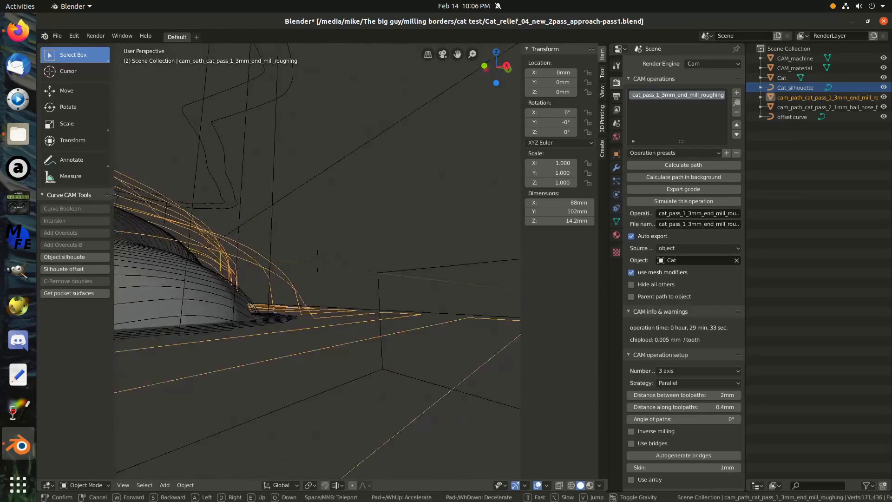
pyautogui.press('w')
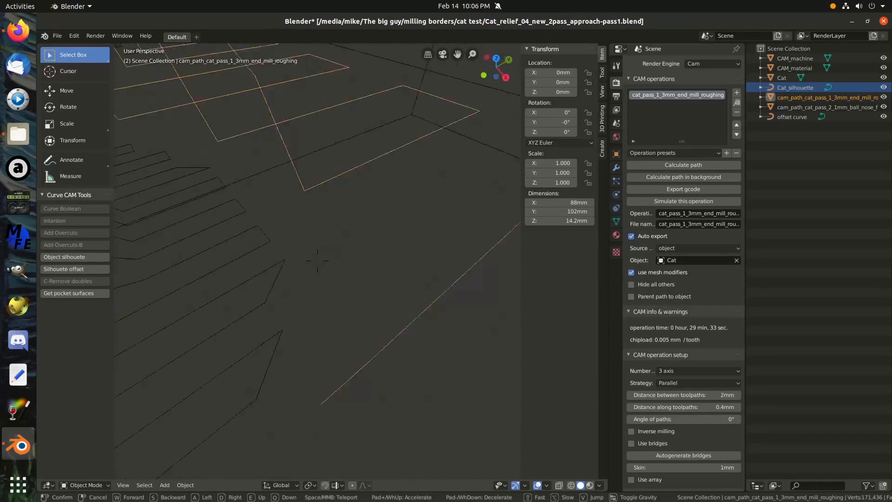
pyautogui.press('w')
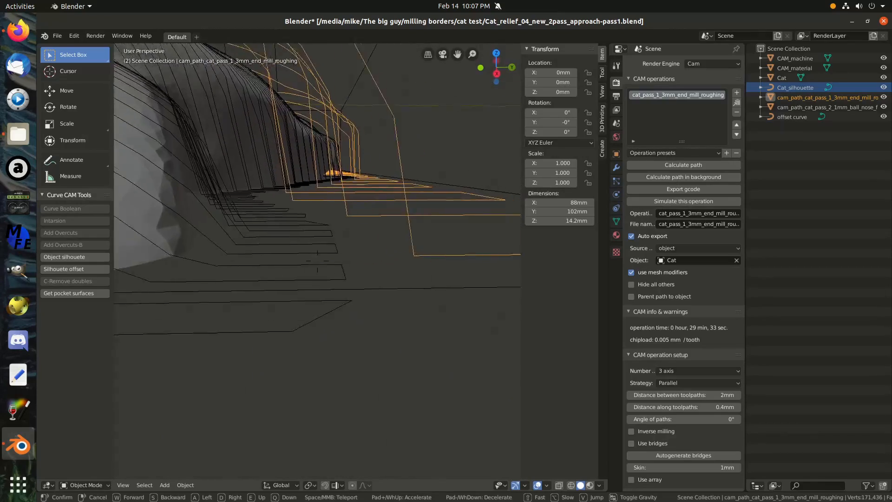
pyautogui.press('w')
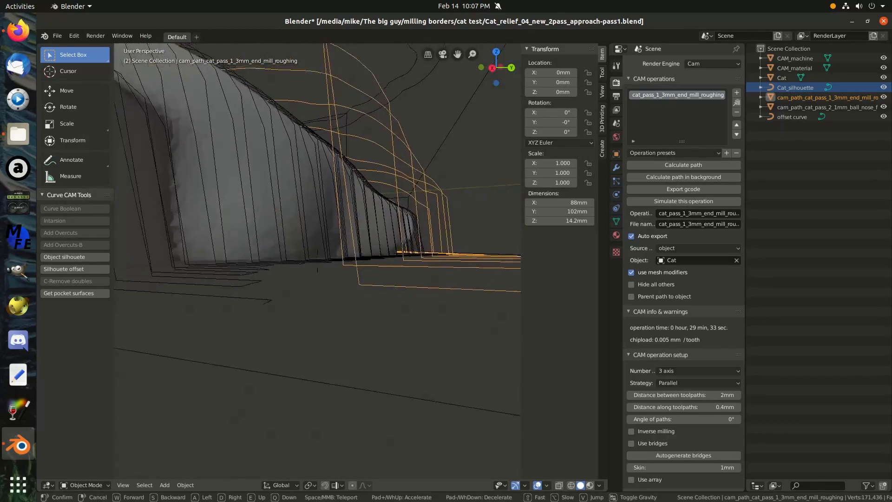
pyautogui.press('s')
pyautogui.press('w')
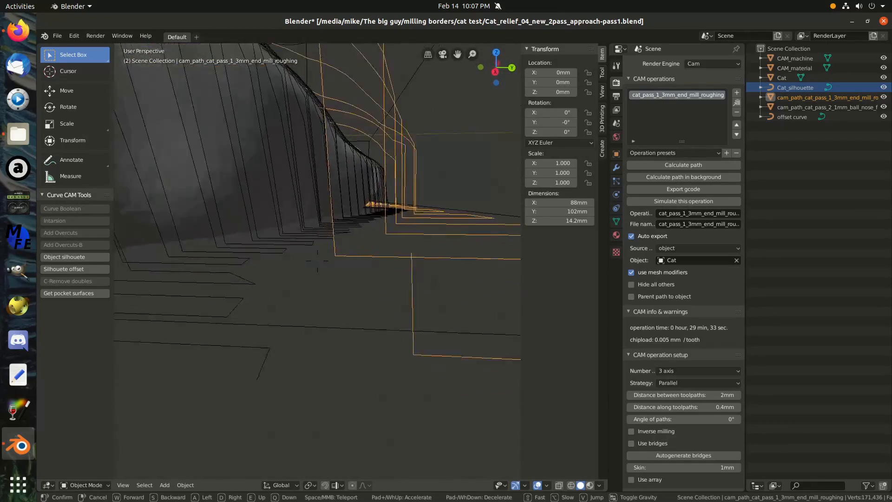
pyautogui.press('s')
pyautogui.press('w')
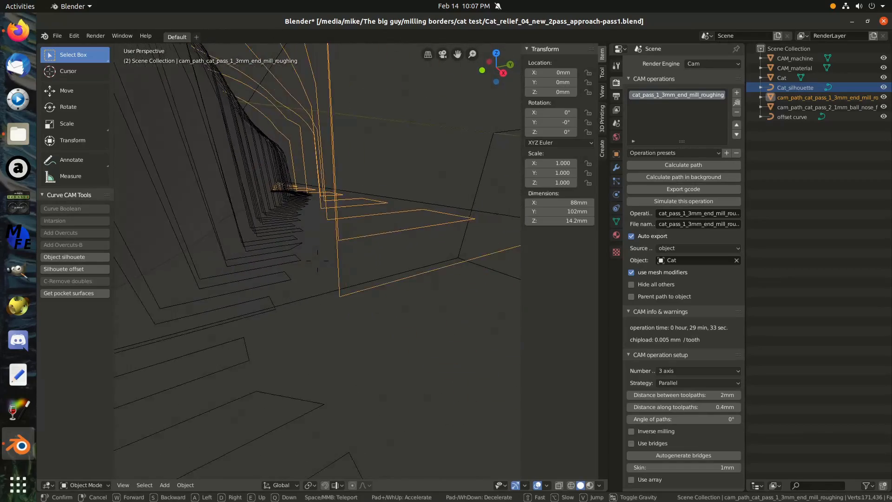
pyautogui.press('s')
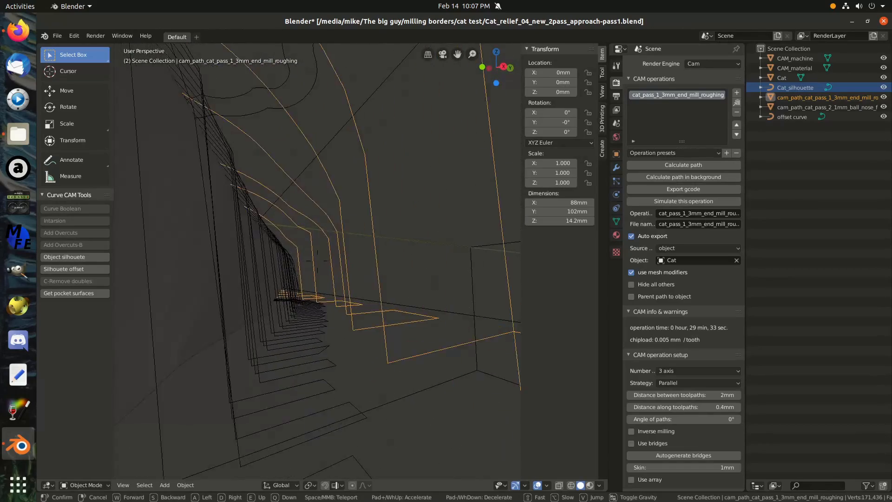
pyautogui.press('w')
pyautogui.press('d')
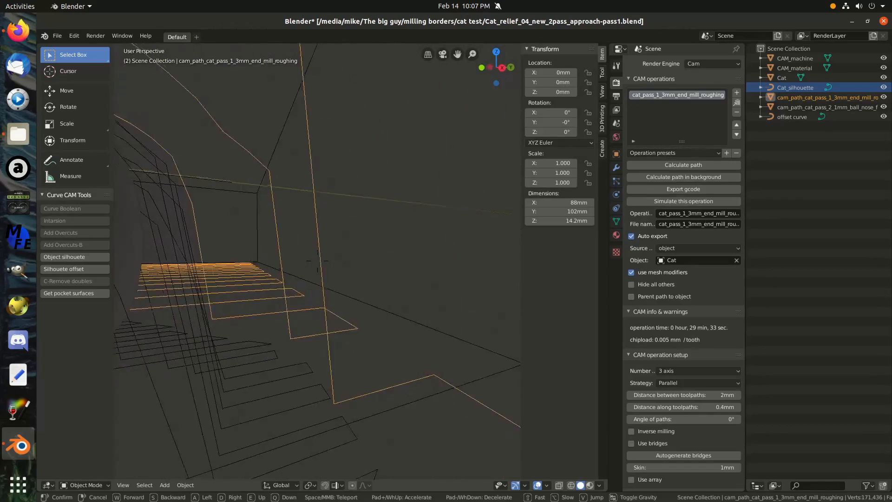
pyautogui.press('d')
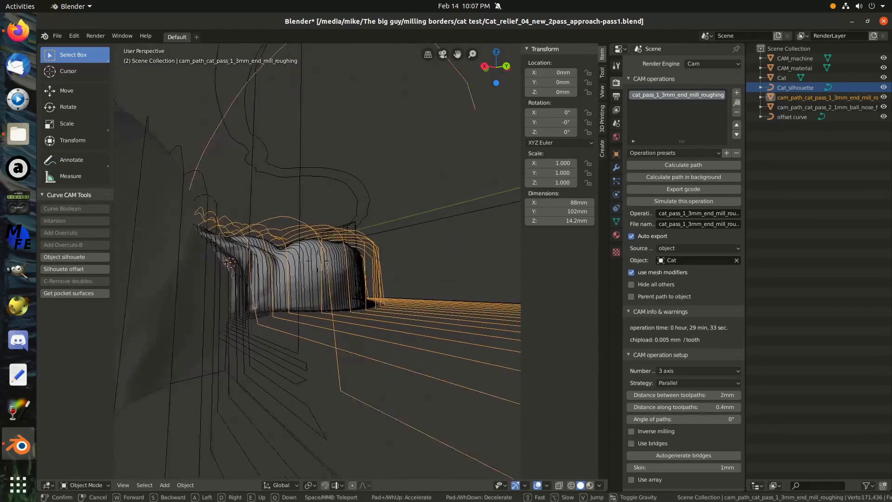
pyautogui.press('w')
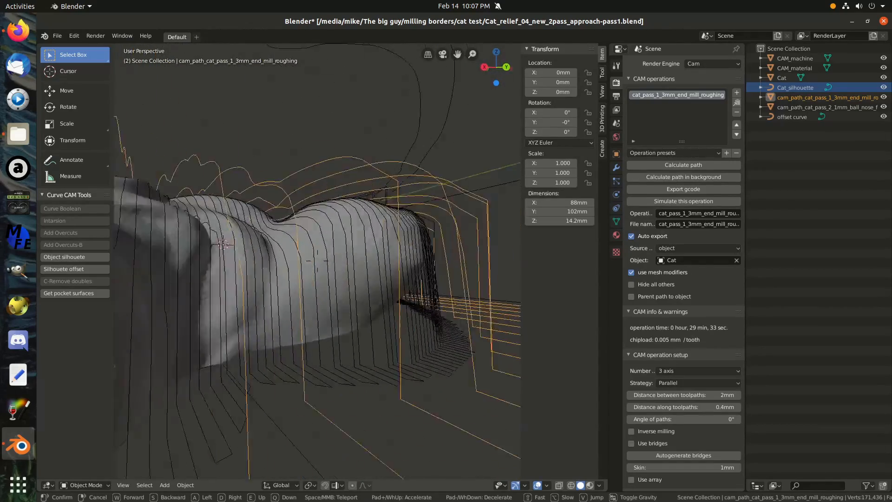
pyautogui.press('w')
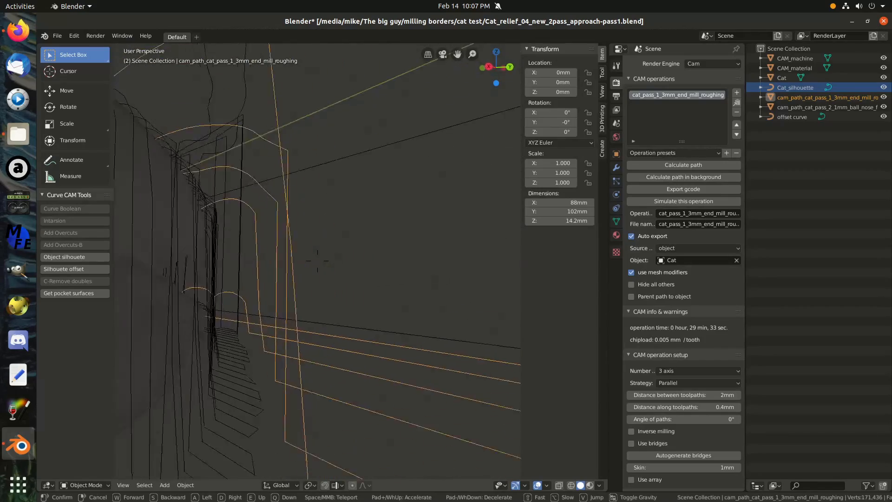
pyautogui.press('d')
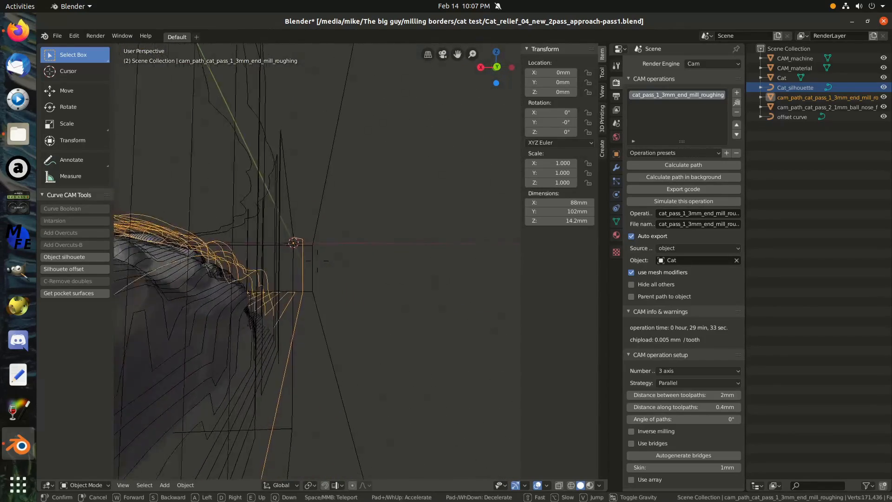
pyautogui.press('w')
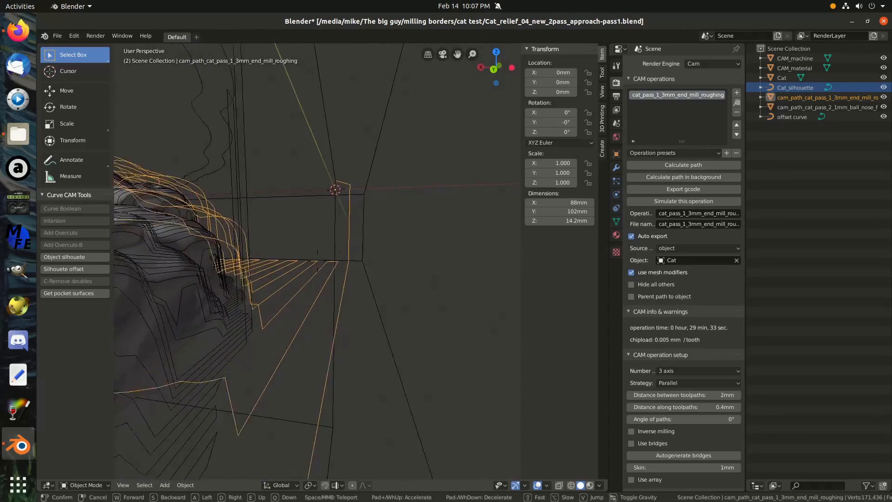
pyautogui.press('w')
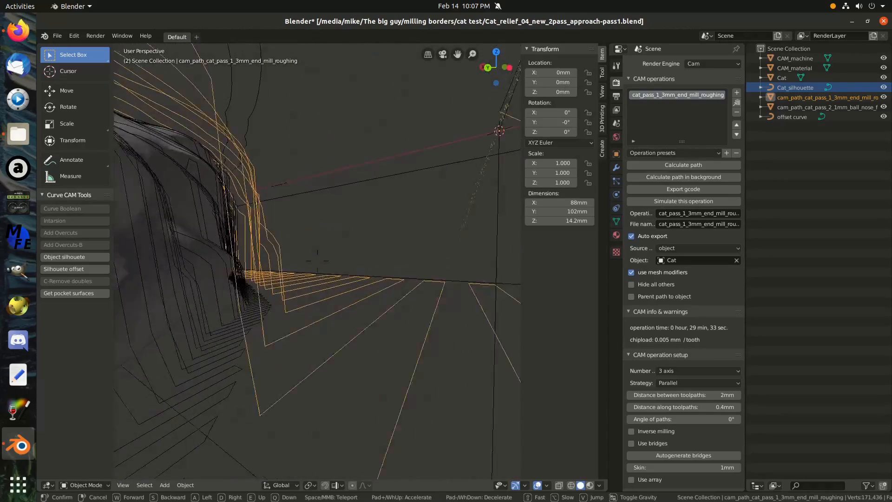
pyautogui.press('d')
pyautogui.press('w')
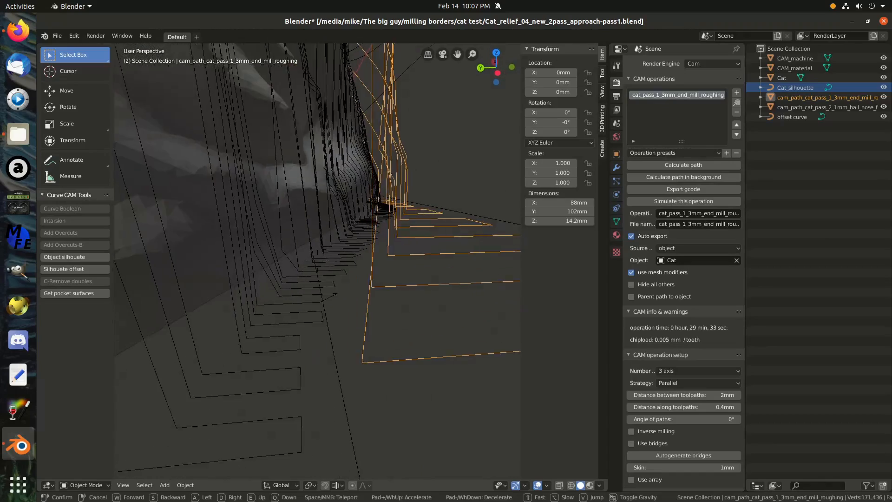
pyautogui.press('w')
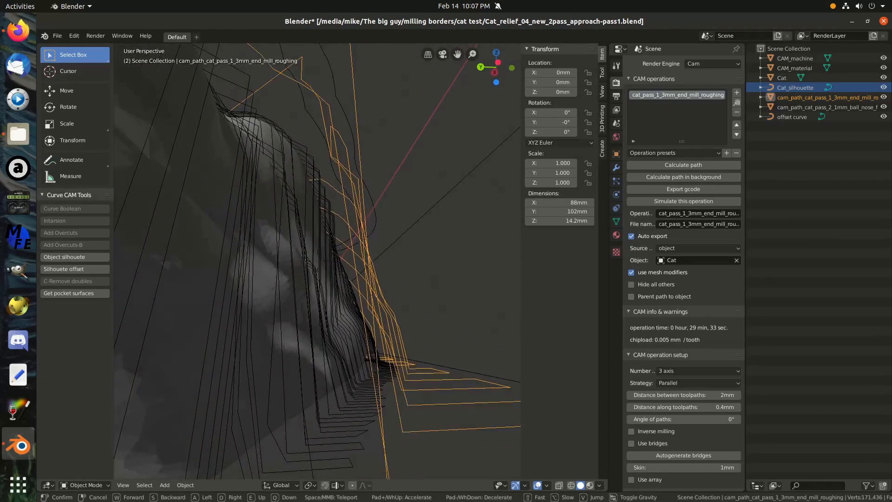
pyautogui.press('w')
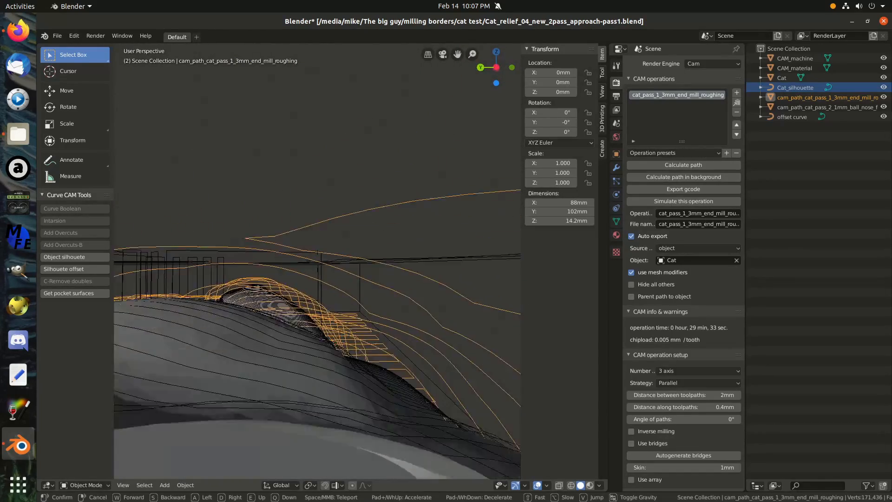
pyautogui.press('d')
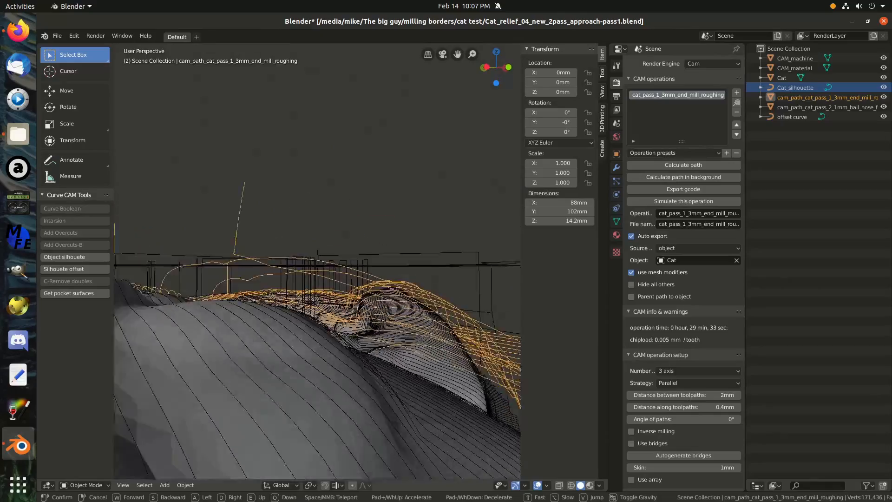
pyautogui.press('a')
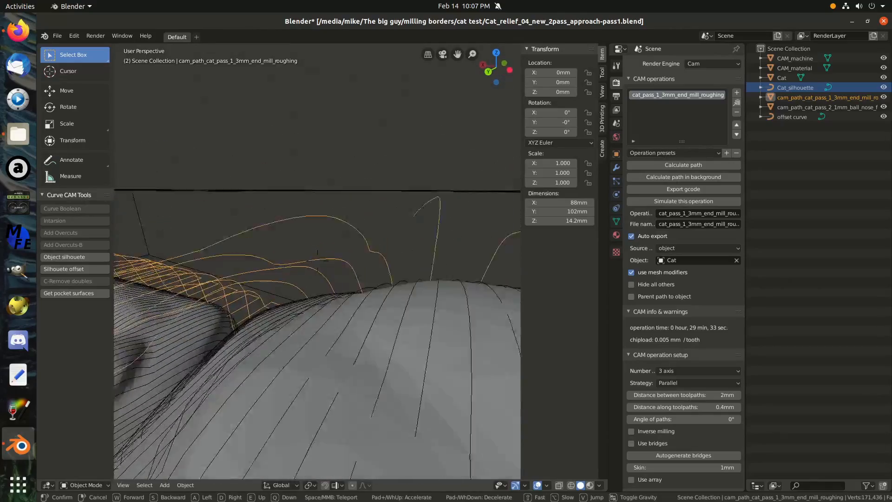
pyautogui.press('e')
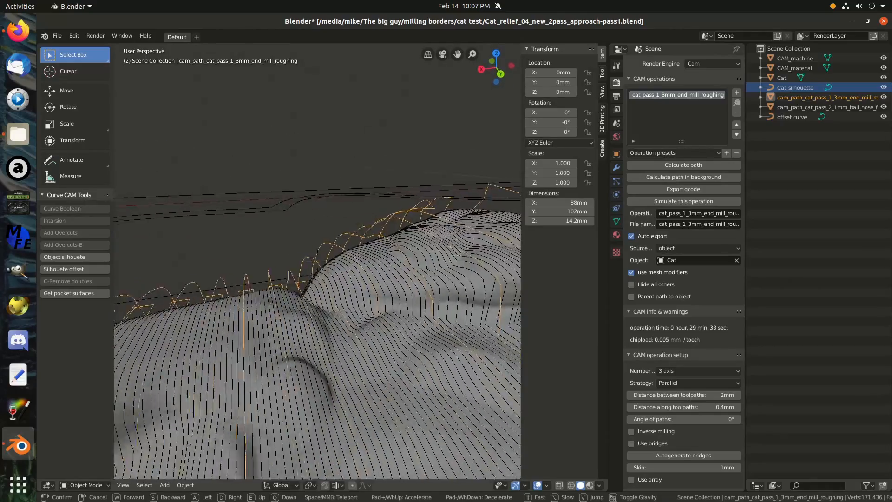
pyautogui.press('e')
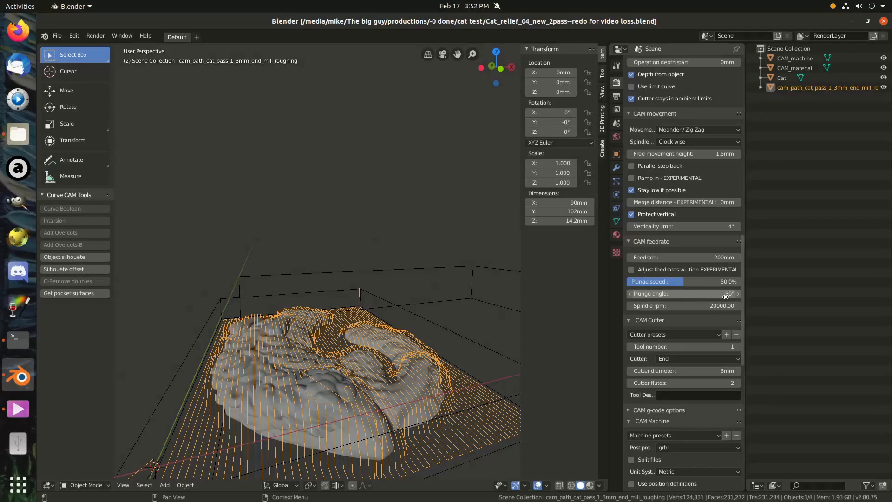
# Review the roughing operation's area, movement, feedrate, cutter and machine settings.
pyautogui.scroll(-2, 725, 296)
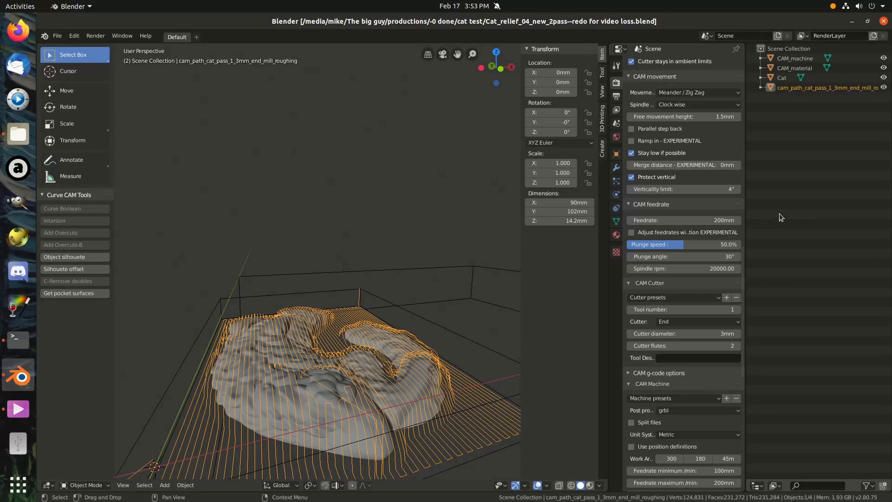
pyautogui.scroll(1, 687, 229)
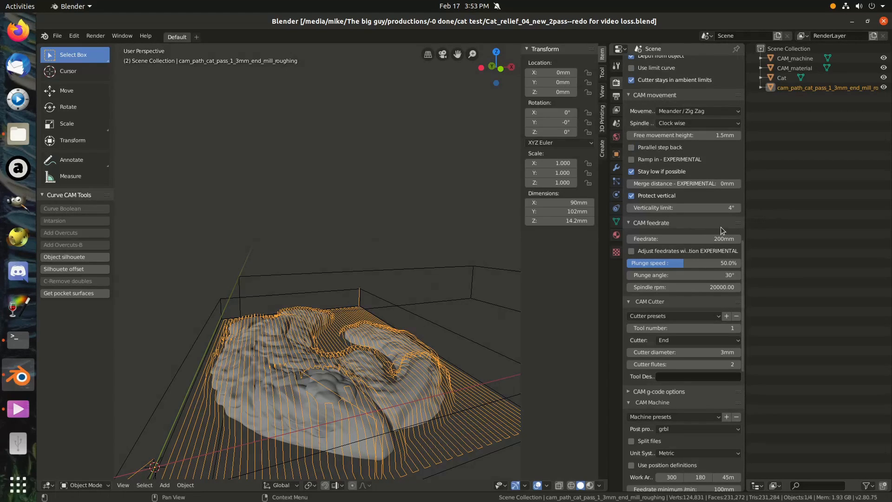
pyautogui.scroll(-3, 725, 227)
pyautogui.scroll(-2, 725, 226)
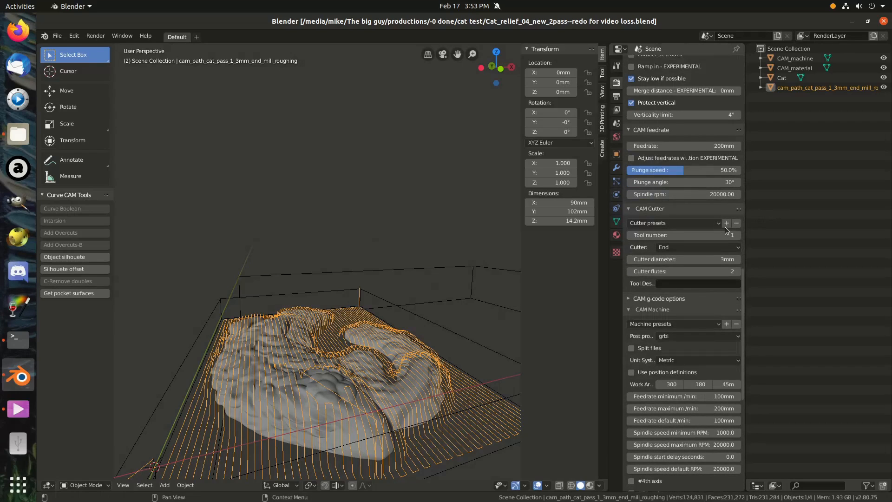
pyautogui.scroll(-2, 725, 231)
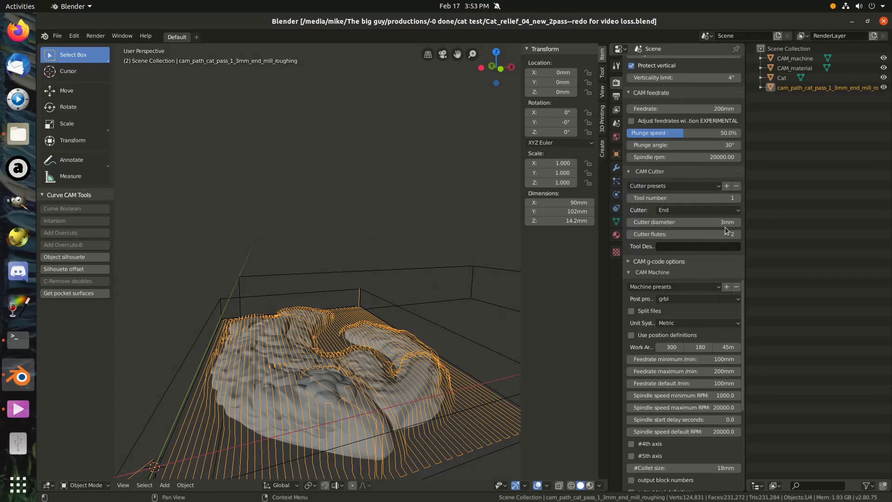
pyautogui.scroll(3, 726, 230)
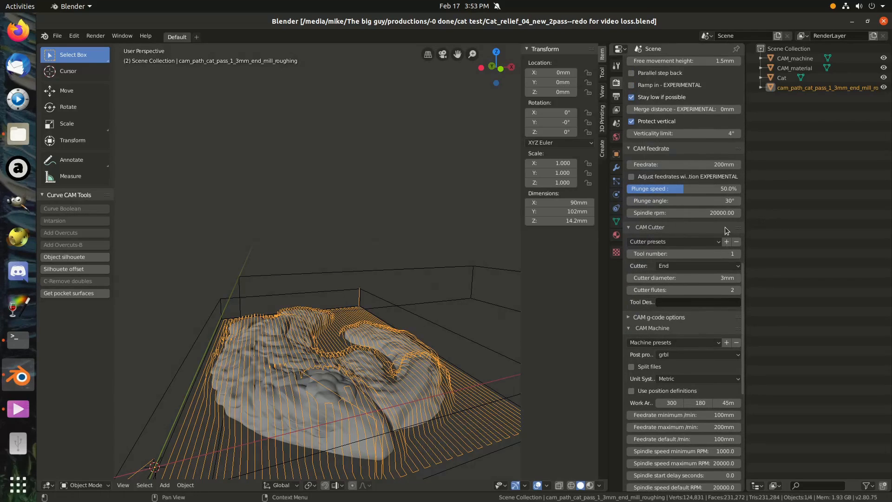
pyautogui.scroll(5, 727, 229)
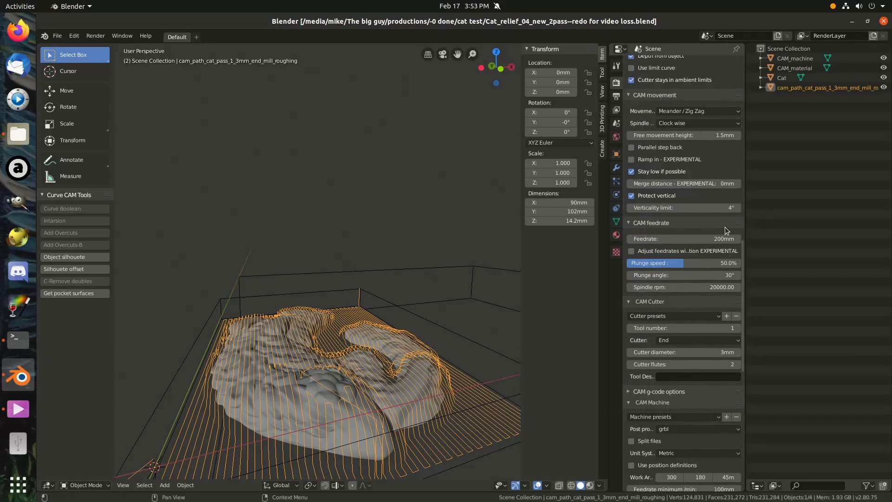
pyautogui.scroll(7, 724, 226)
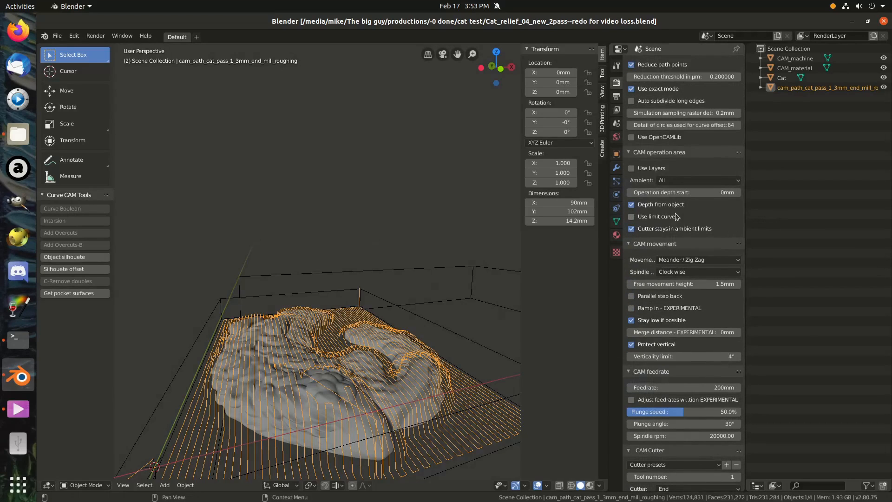
# Turn on Use Layers for the roughing operation and set its step down to 3 mm.
pyautogui.scroll(4, 639, 212)
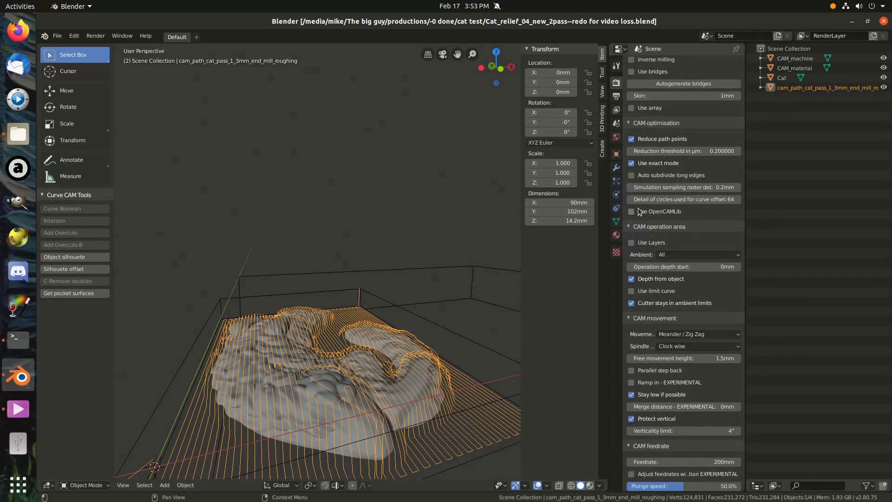
pyautogui.click(632, 243)
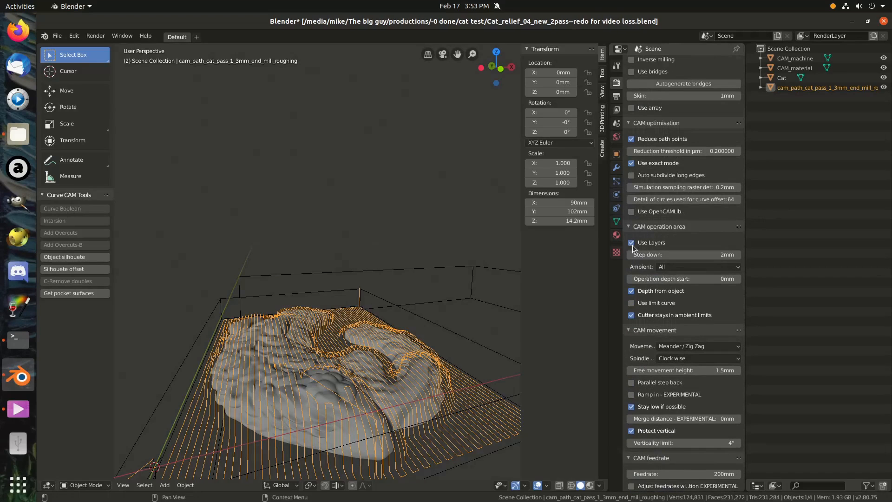
pyautogui.click(684, 255)
pyautogui.write('3')
pyautogui.press('Return')
# Set the roughing operation's feedrate to 150 mm.
pyautogui.scroll(-7, 679, 235)
pyautogui.scroll(-1, 679, 236)
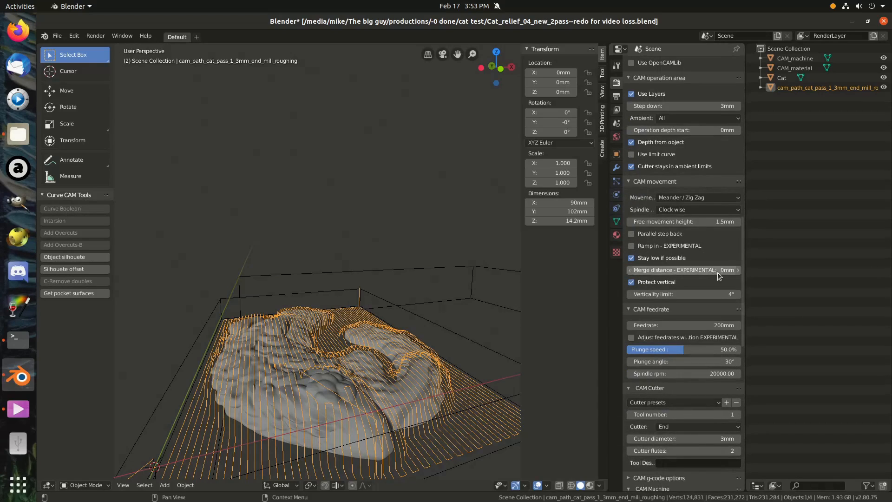
pyautogui.click(714, 325)
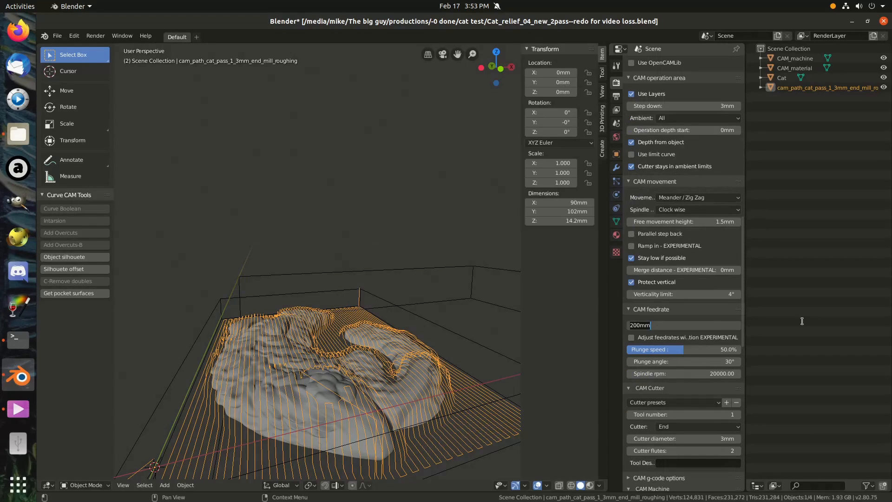
pyautogui.write('150')
pyautogui.press('Return')
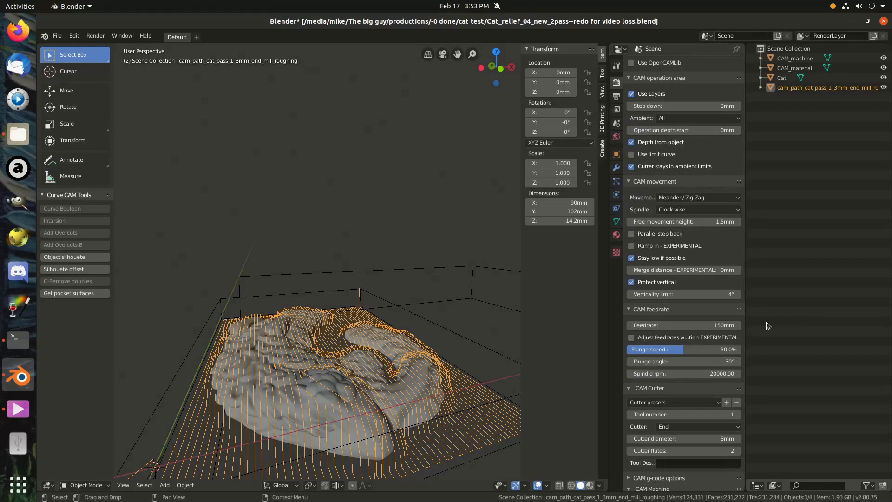
# Set the machine's maximum feedrate per minute to 150 mm.
pyautogui.scroll(-7, 733, 335)
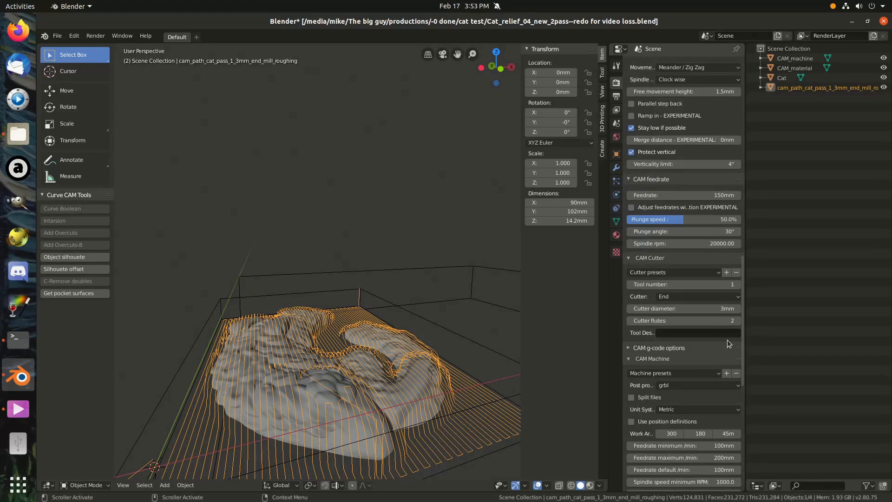
pyautogui.click(725, 457)
pyautogui.write('150')
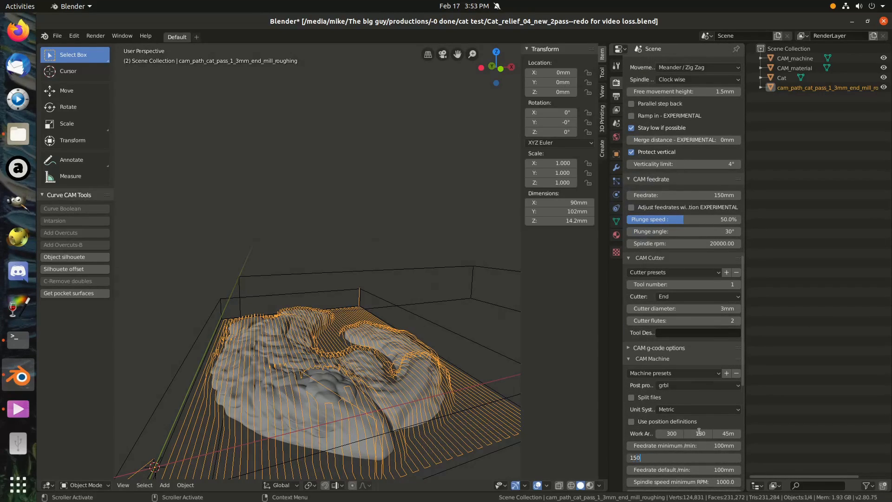
pyautogui.press('Return')
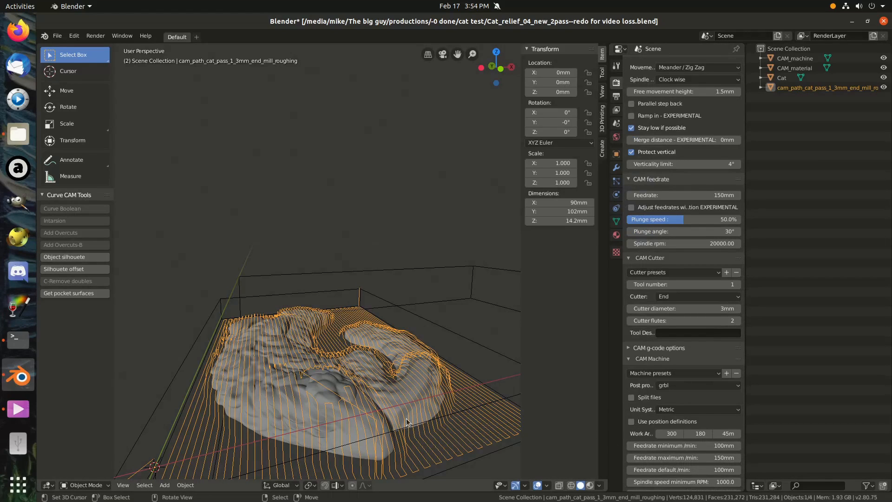
# Set the roughing operation's distance between toolpaths to 1.5 mm.
pyautogui.scroll(5, 669, 420)
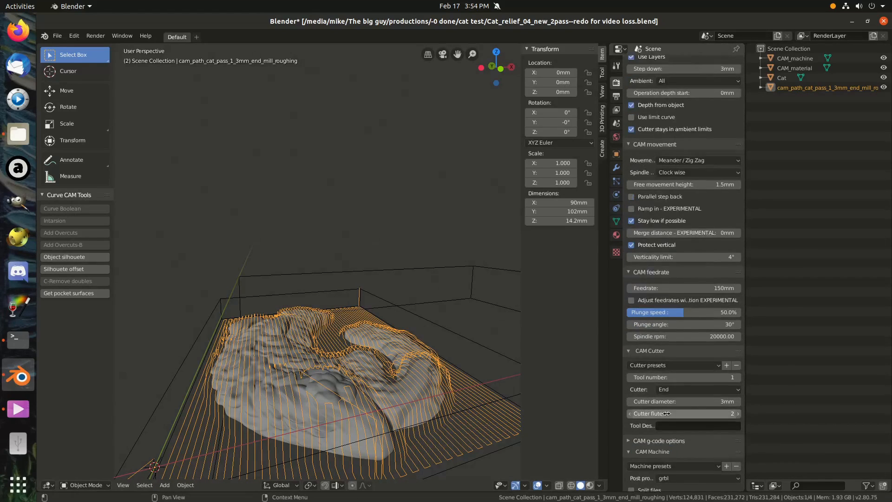
pyautogui.scroll(20, 666, 413)
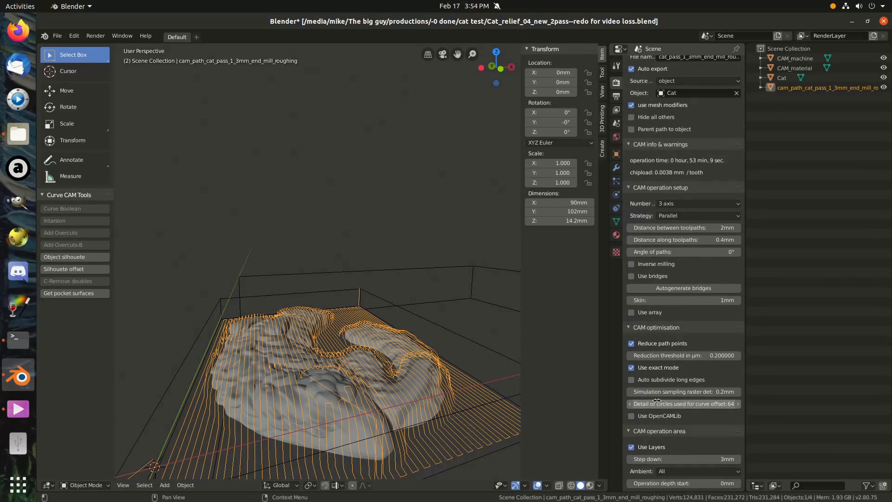
pyautogui.scroll(5, 656, 401)
pyautogui.scroll(-9, 655, 399)
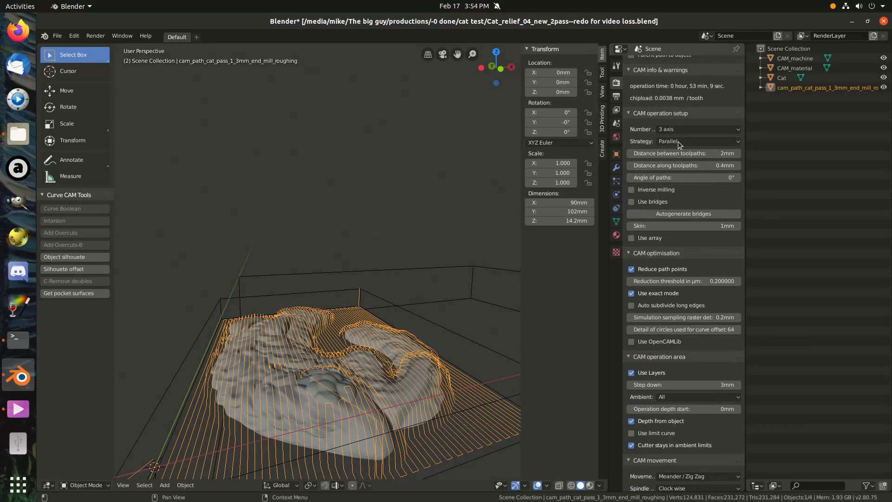
pyautogui.click(676, 153)
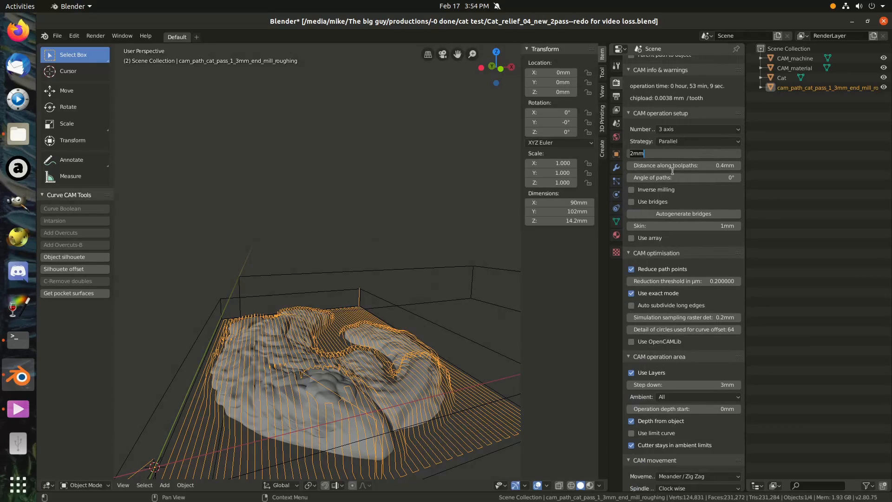
pyautogui.write('1.5')
pyautogui.press('Return')
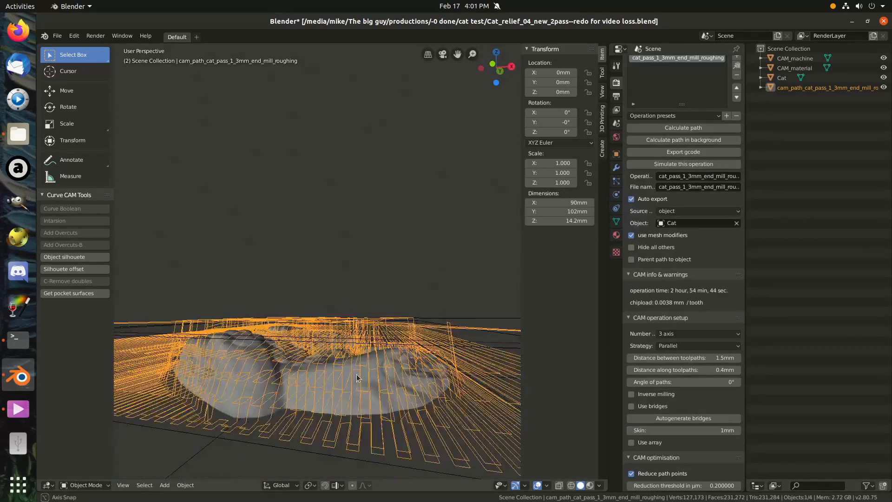
# Check the layered roughing toolpath around the cat relief and set the layer step down to 3.2 mm.
pyautogui.moveTo(293, 372); pyautogui.dragTo(408, 367, button='middle')
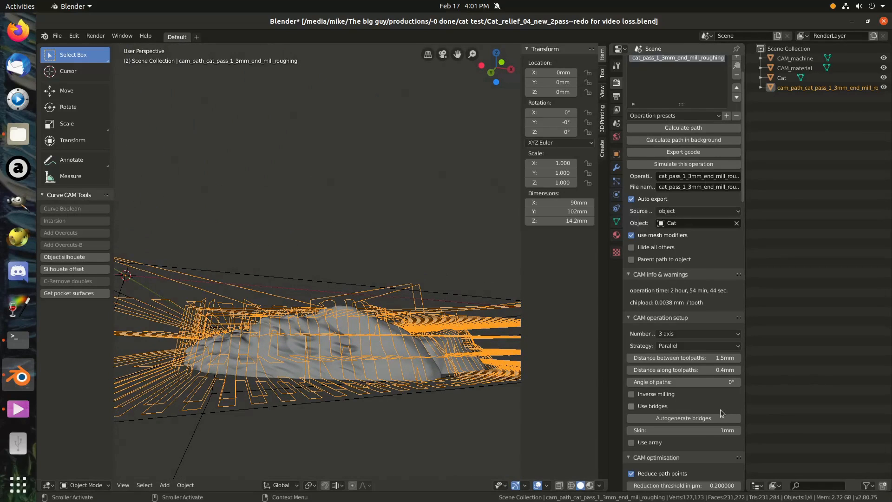
pyautogui.scroll(2, 720, 412)
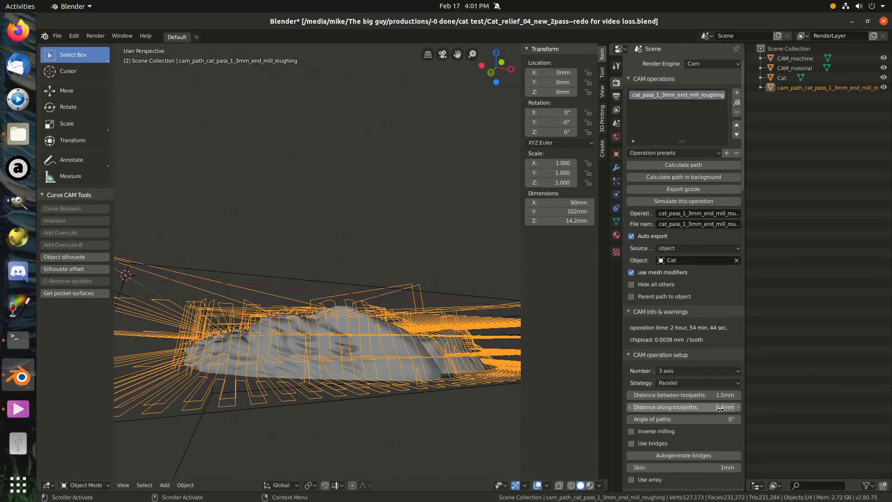
pyautogui.scroll(-8, 718, 414)
pyautogui.scroll(-7, 714, 416)
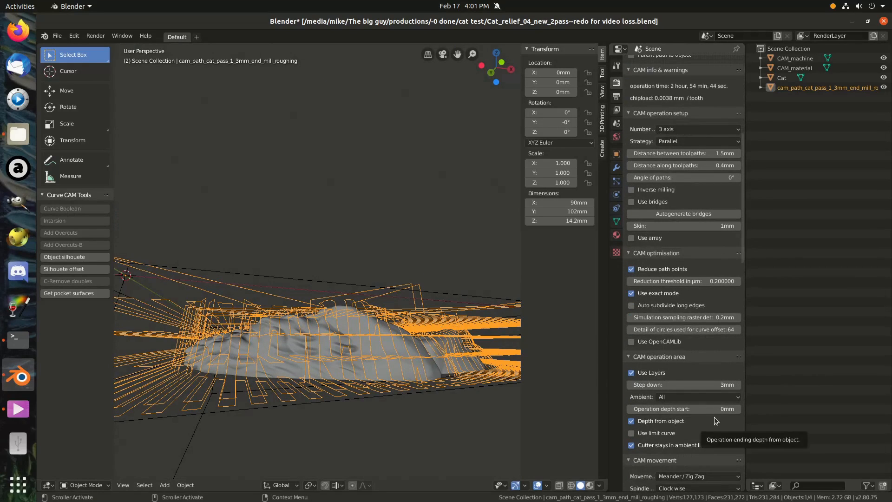
pyautogui.click(723, 384)
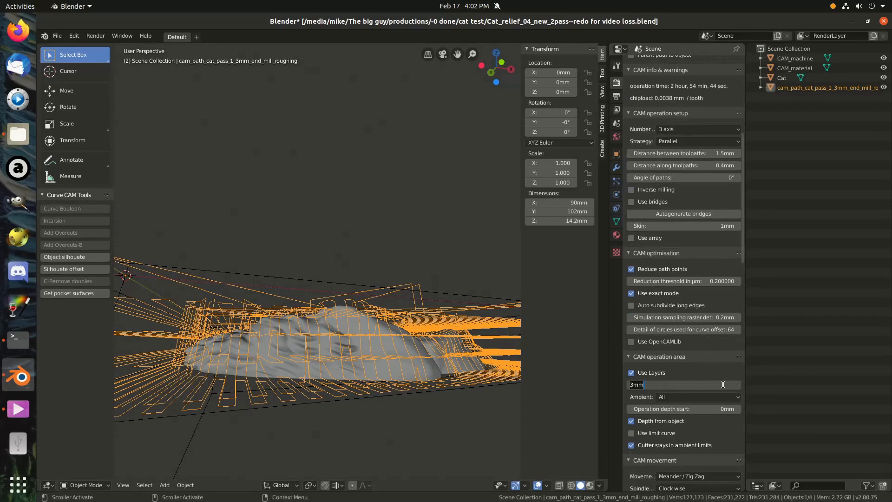
pyautogui.write('3')
pyautogui.write('.0')
pyautogui.press('Return')
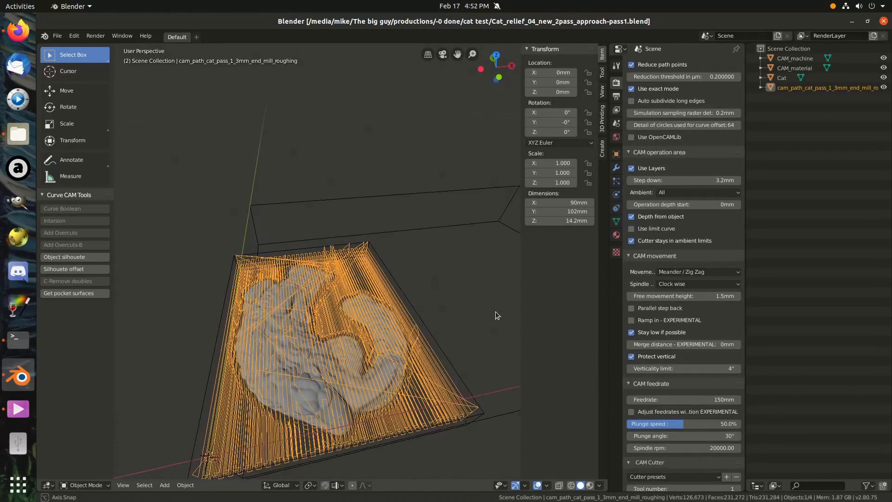
# Inspect the layered roughing toolpath around the cat relief from the side and from above, examining the layer spacing and coverage.
pyautogui.moveTo(495, 311); pyautogui.dragTo(474, 275, button='middle')
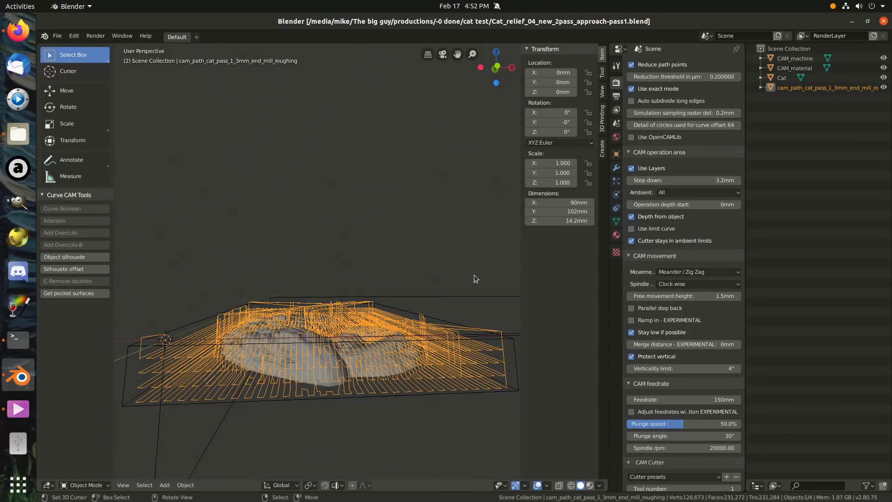
pyautogui.moveTo(477, 316)
pyautogui.mouseDown(button='middle')
pyautogui.moveTo(479, 293)
pyautogui.moveTo(479, 315)
pyautogui.mouseUp(button='middle')
pyautogui.scroll(-2, 734, 348)
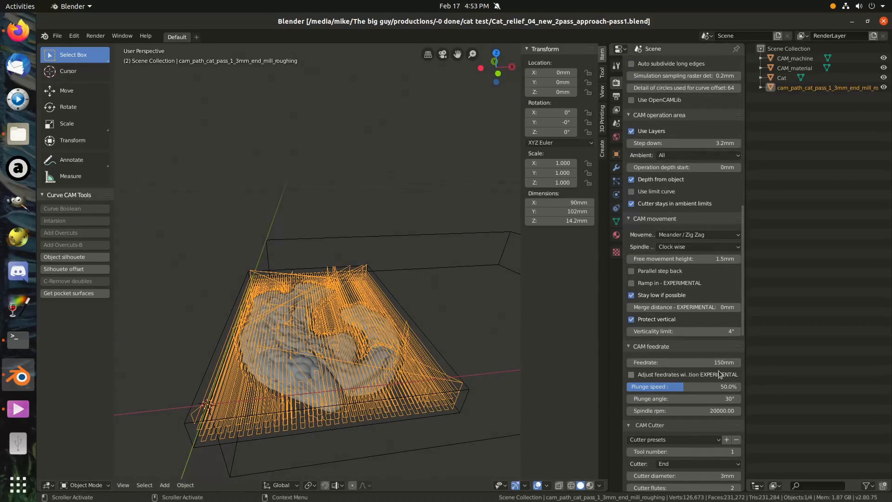
pyautogui.moveTo(225, 377); pyautogui.dragTo(326, 333, button='middle')
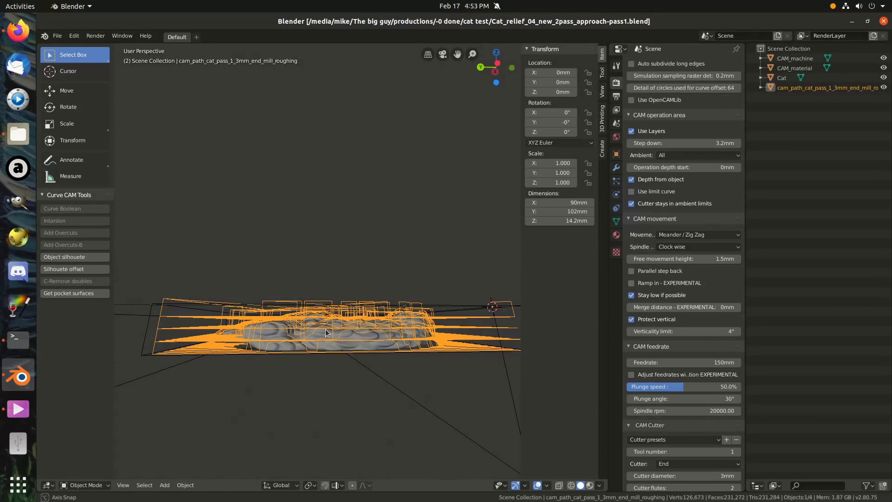
pyautogui.moveTo(325, 329); pyautogui.dragTo(215, 397, button='middle')
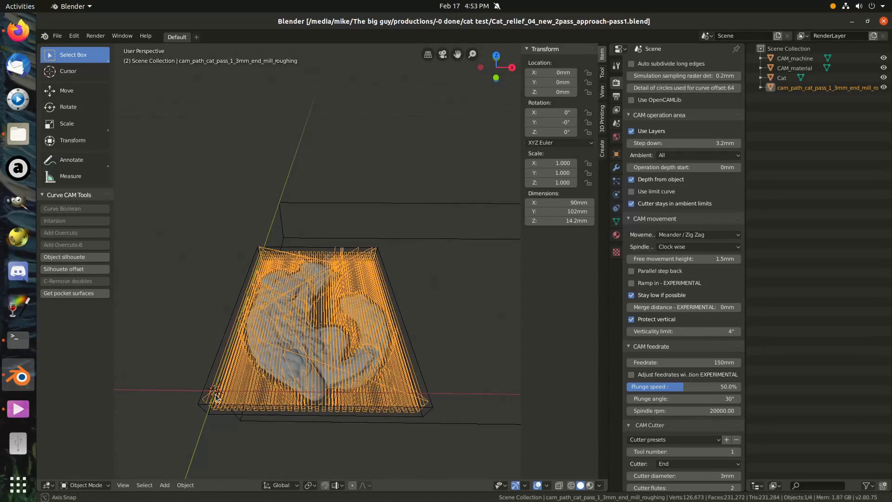